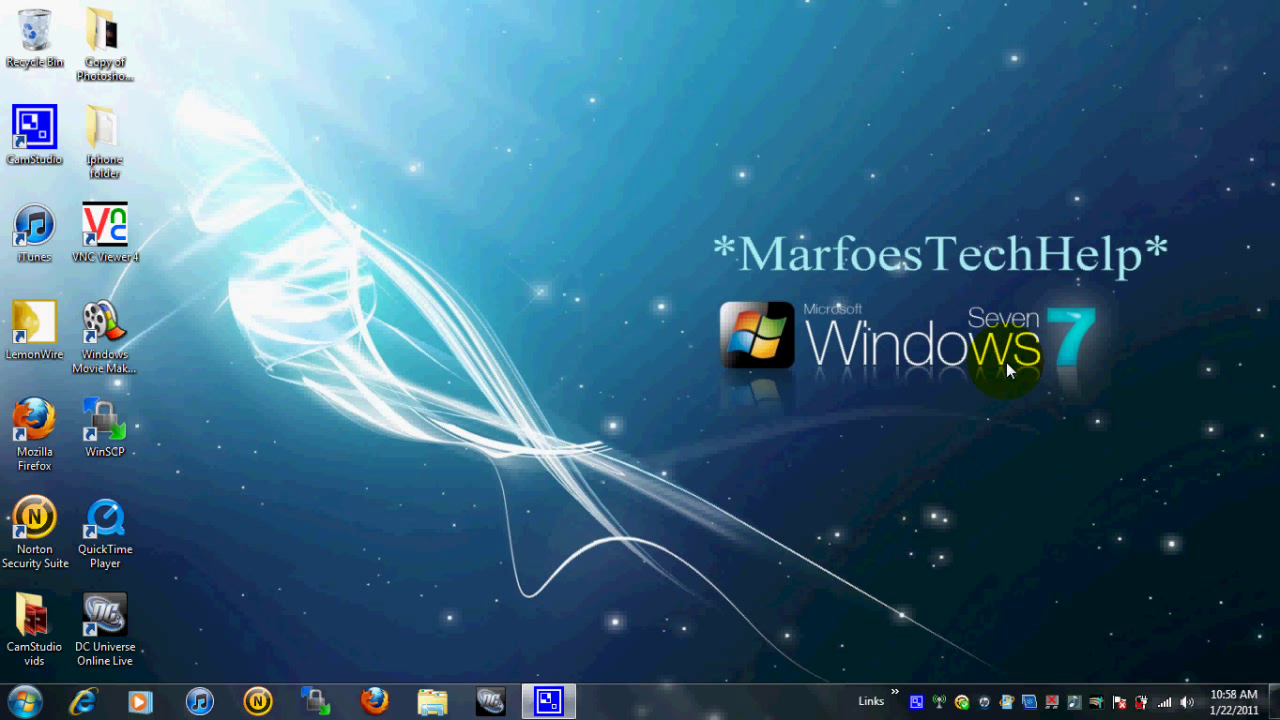
Connect to the iPhone with VNC Viewer, entering the VNC password in the authentication dialog
{"action": "double_click", "coordinate": [108, 228]}
{"action": "left_click", "coordinate": [668, 381]}
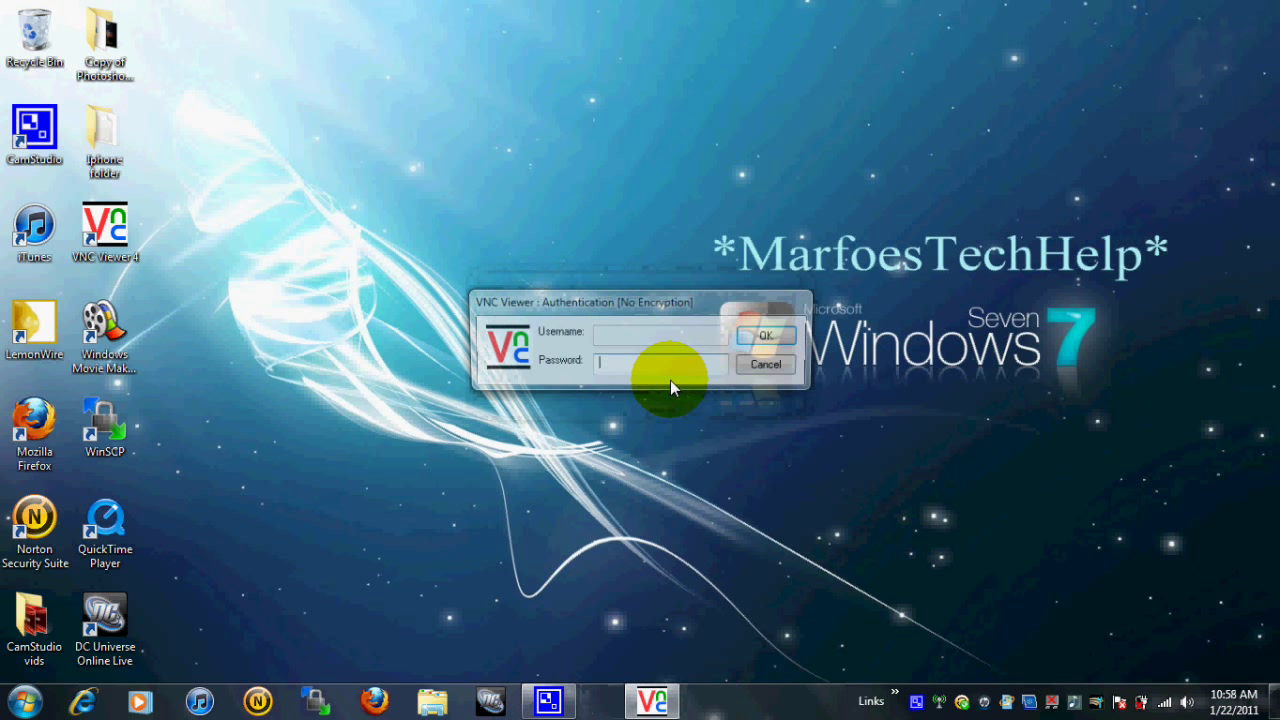
{"action": "type", "text": "*****"}
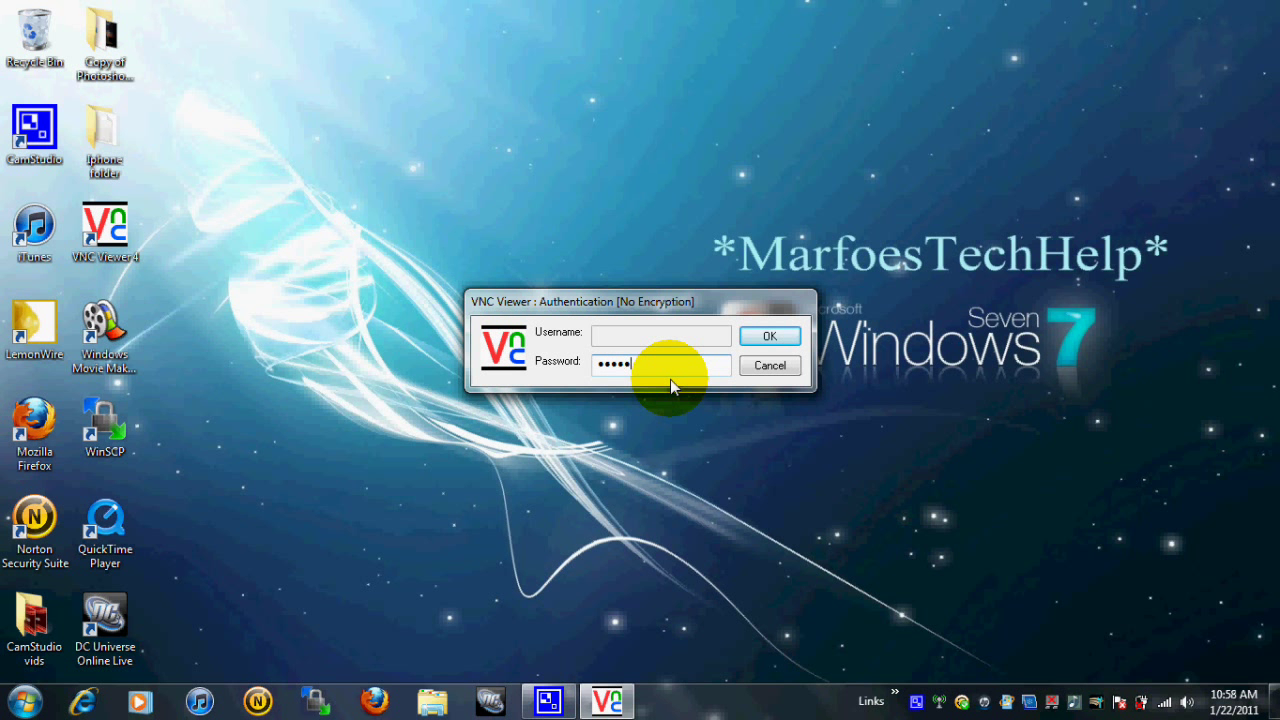
{"action": "key", "text": "Return"}
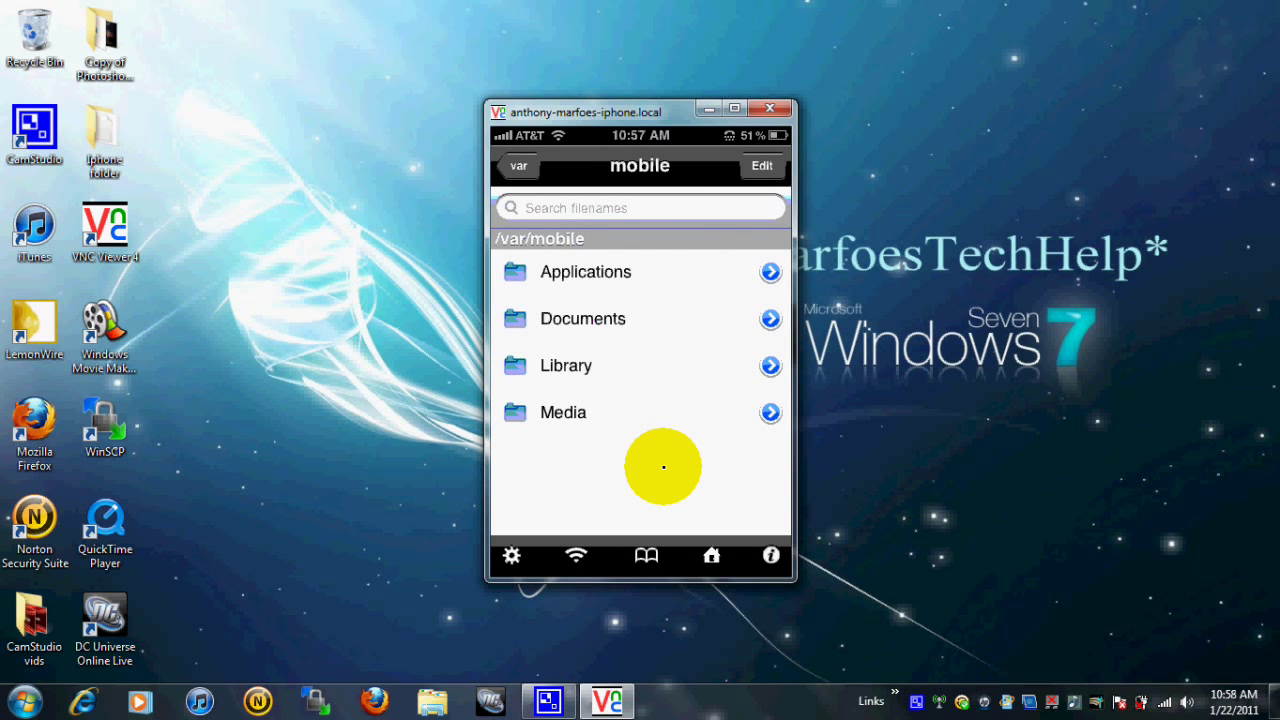
Return to the iPhone's home screen and open the package search in Cydia
{"action": "right_click", "coordinate": [663, 466]}
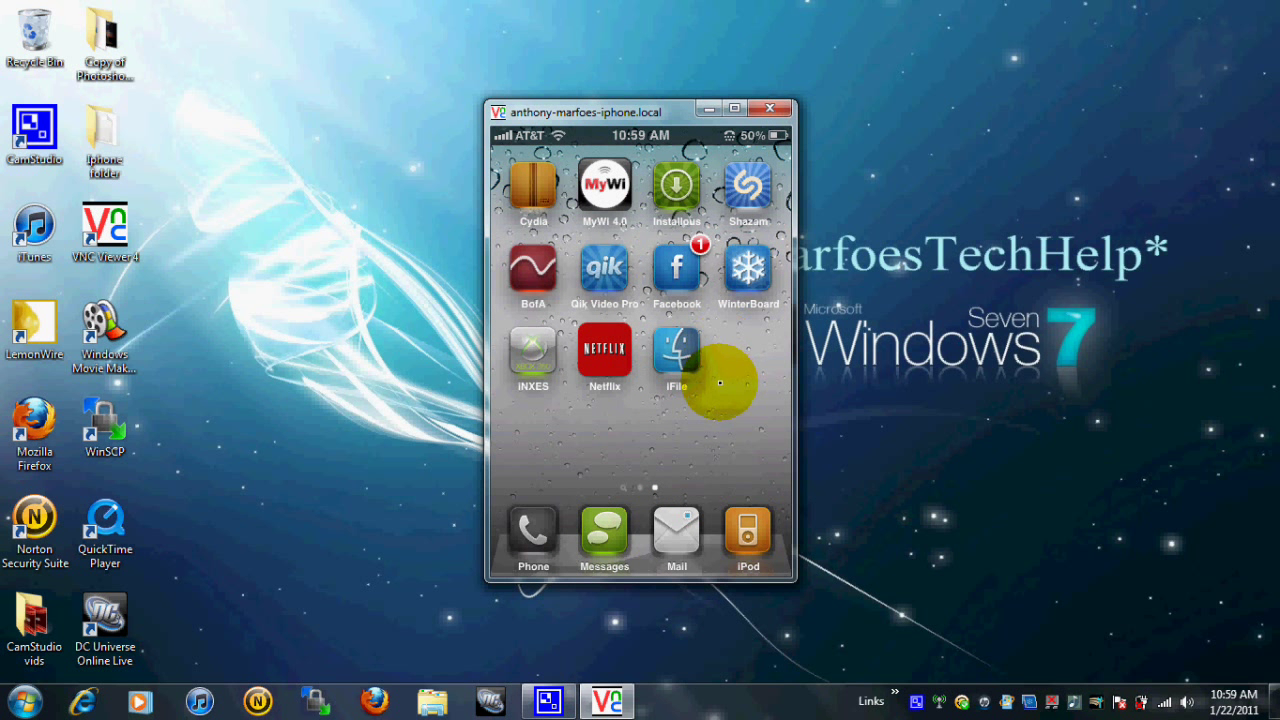
{"action": "left_click", "coordinate": [533, 190]}
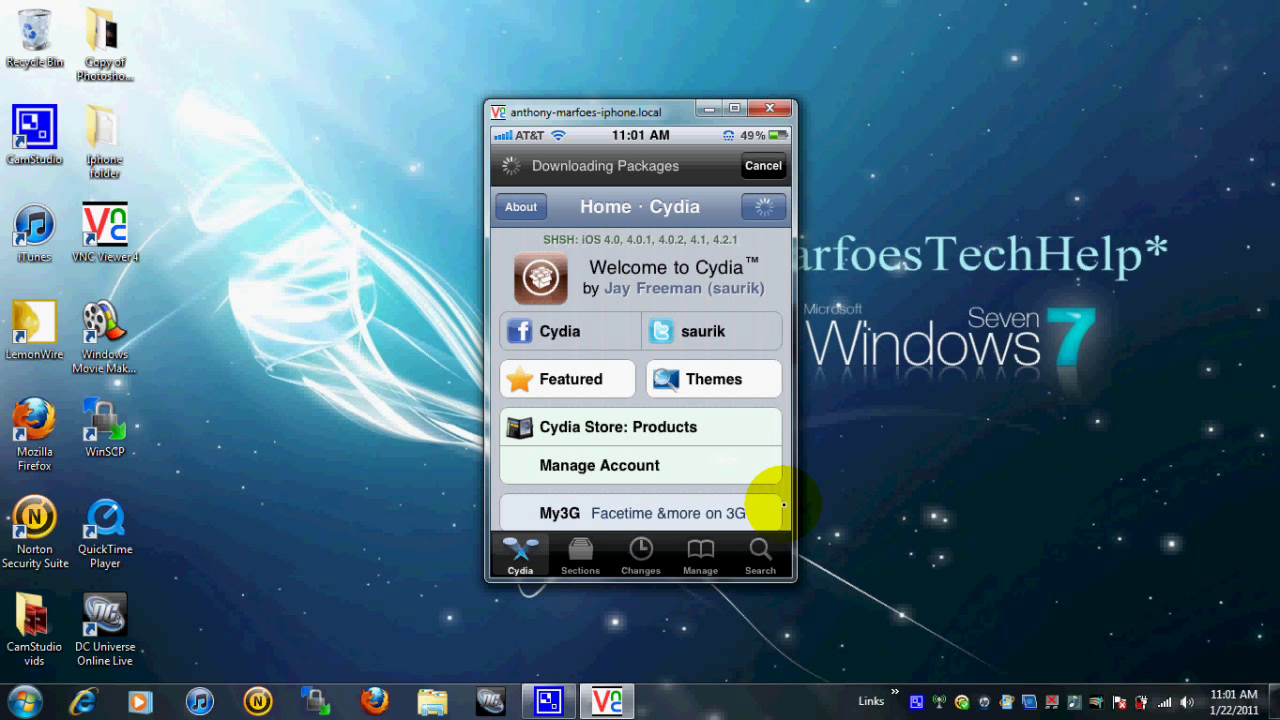
{"action": "left_click", "coordinate": [760, 555]}
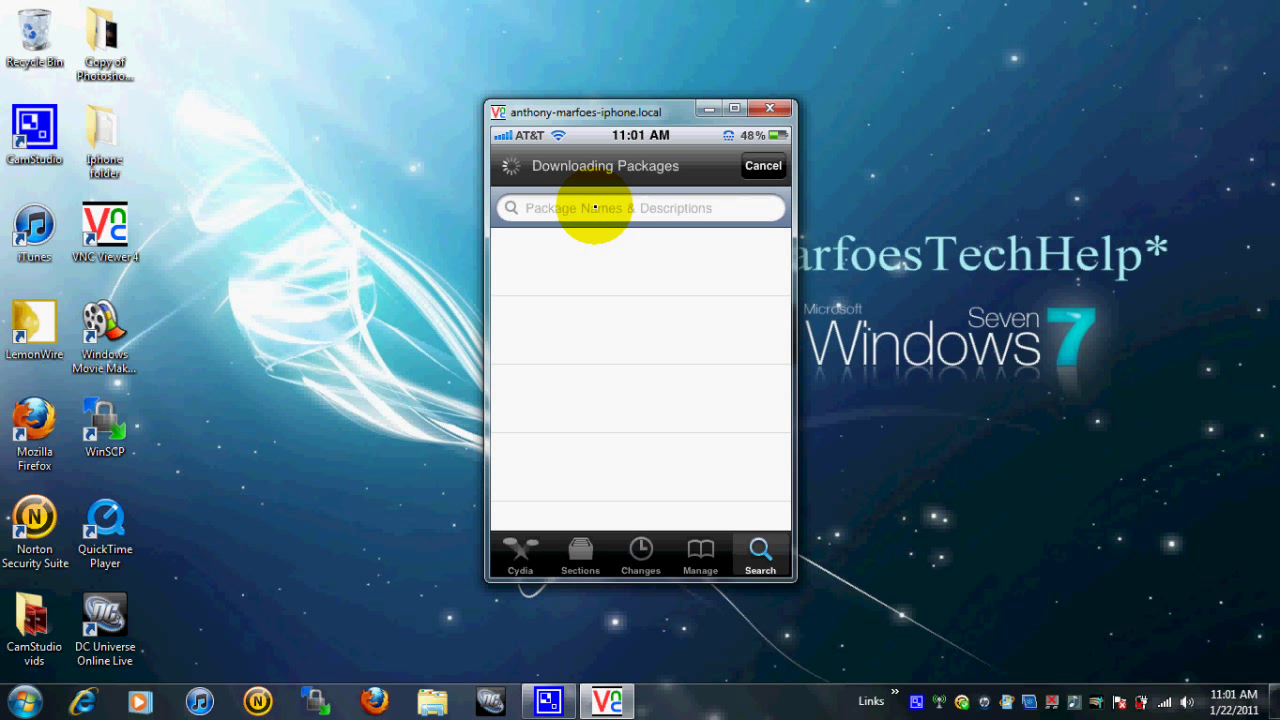
{"action": "left_click", "coordinate": [595, 207]}
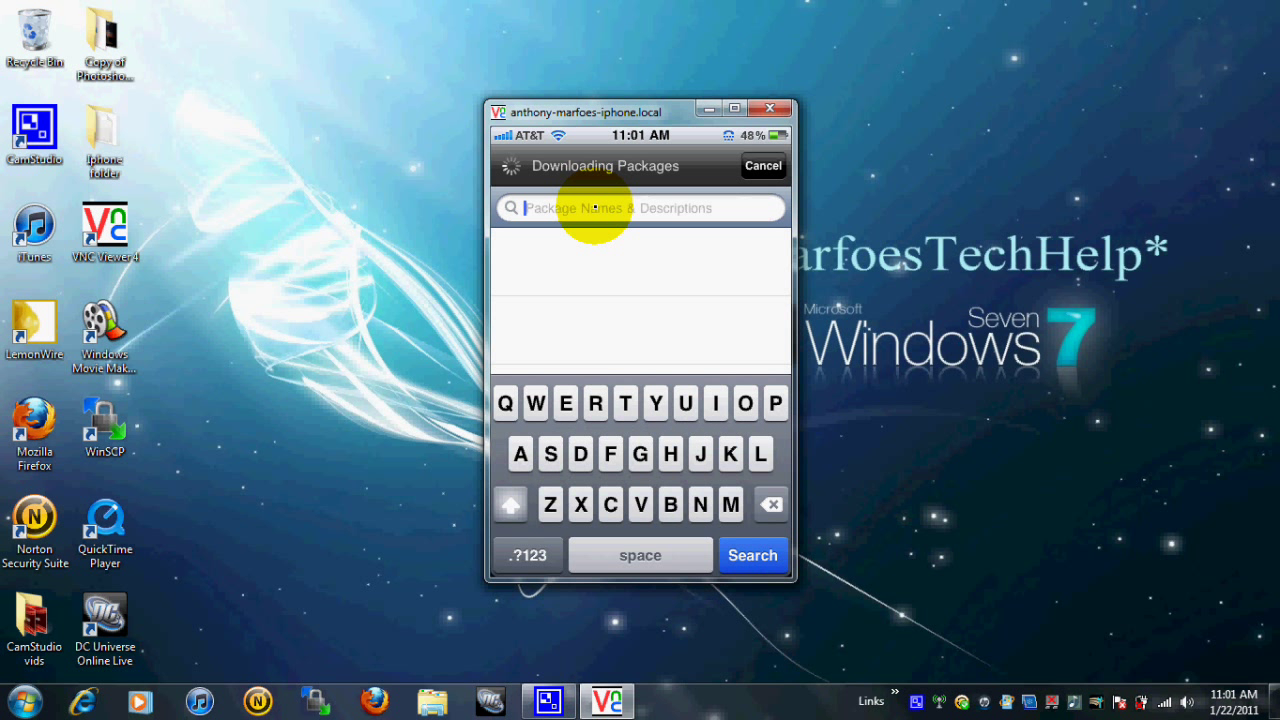
{"action": "type", "text": "o"}
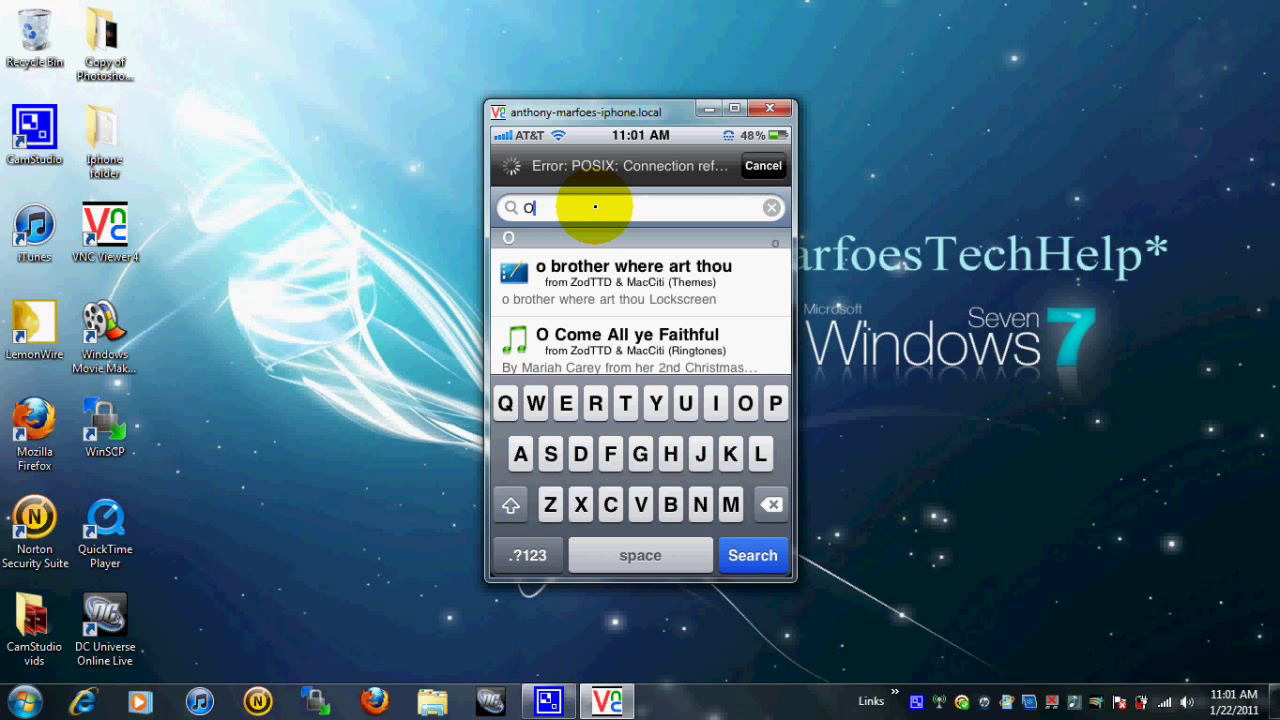
{"action": "type", "text": "fe"}
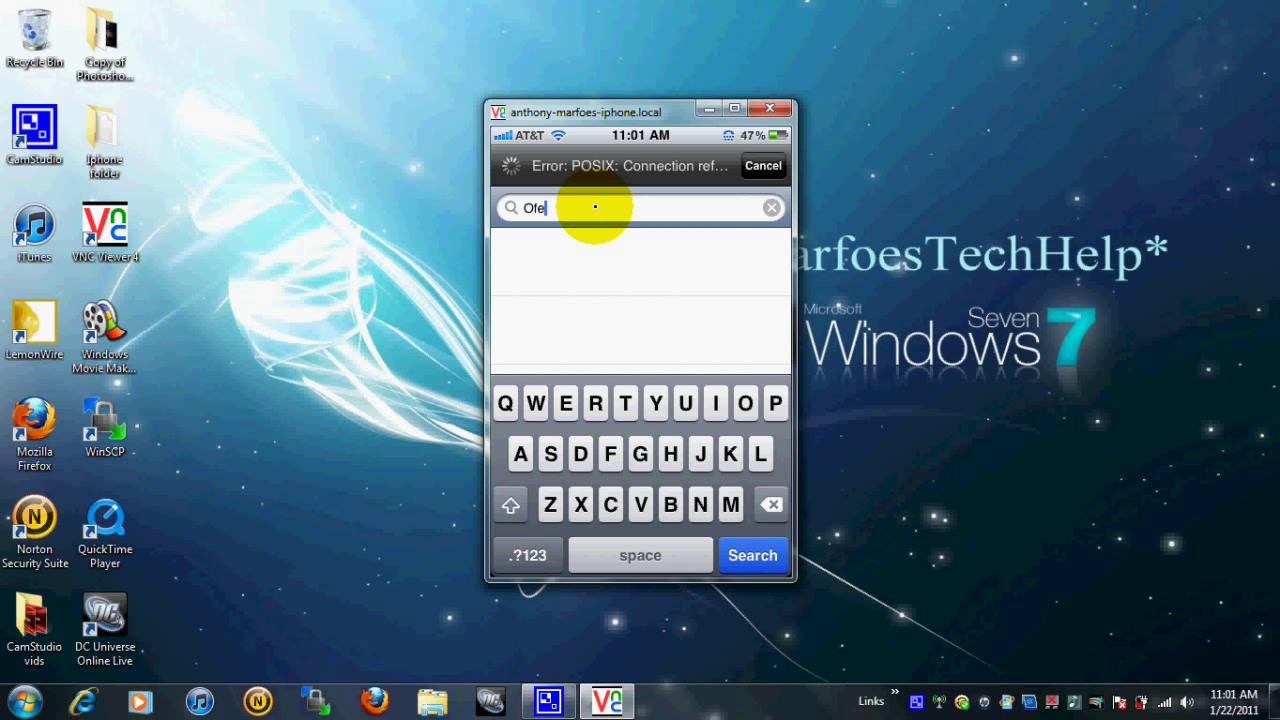
{"action": "key", "text": "BackSpace"}
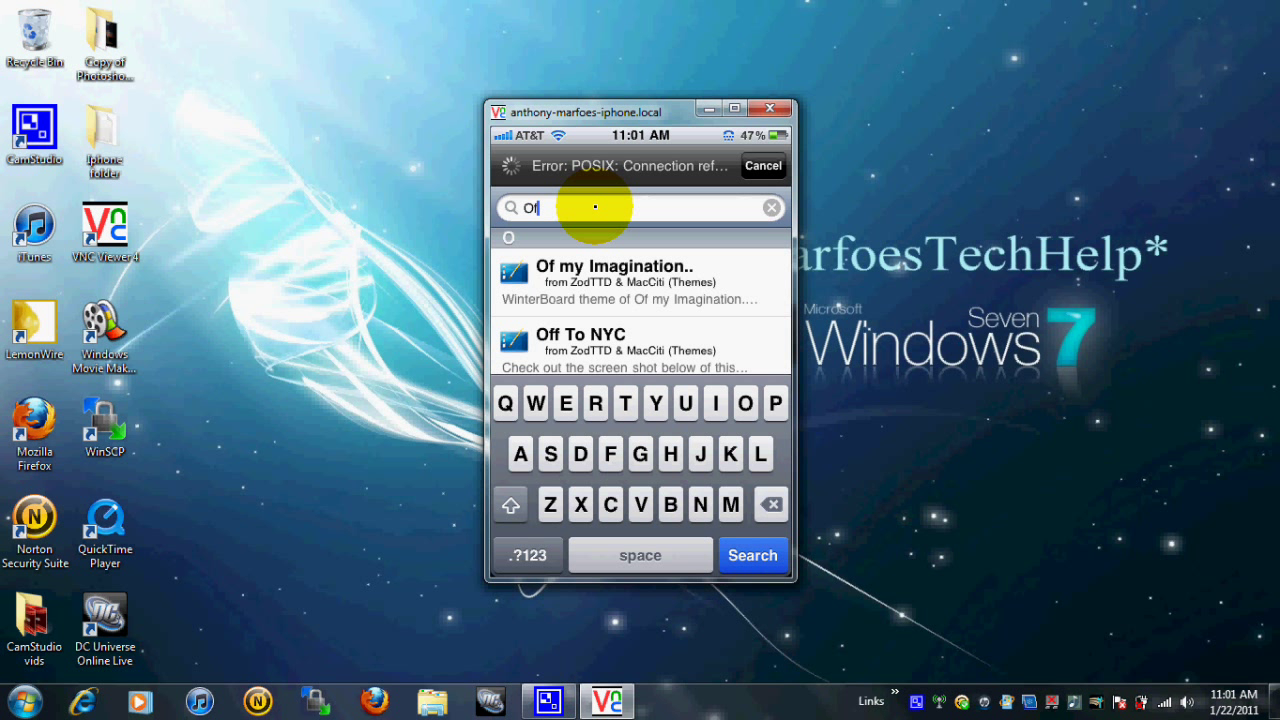
{"action": "key", "text": "BackSpace"}
{"action": "key", "text": "BackSpace"}
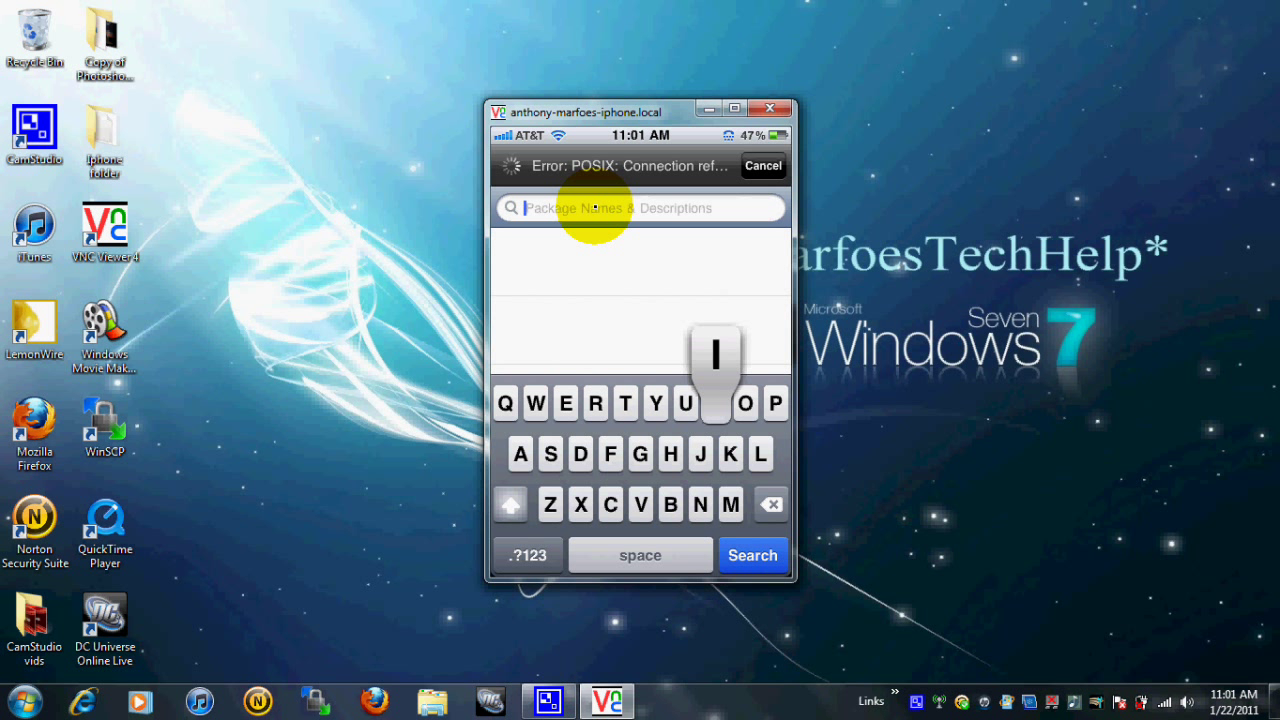
Search the Cydia packages for "Ifile"
{"action": "type", "text": "I"}
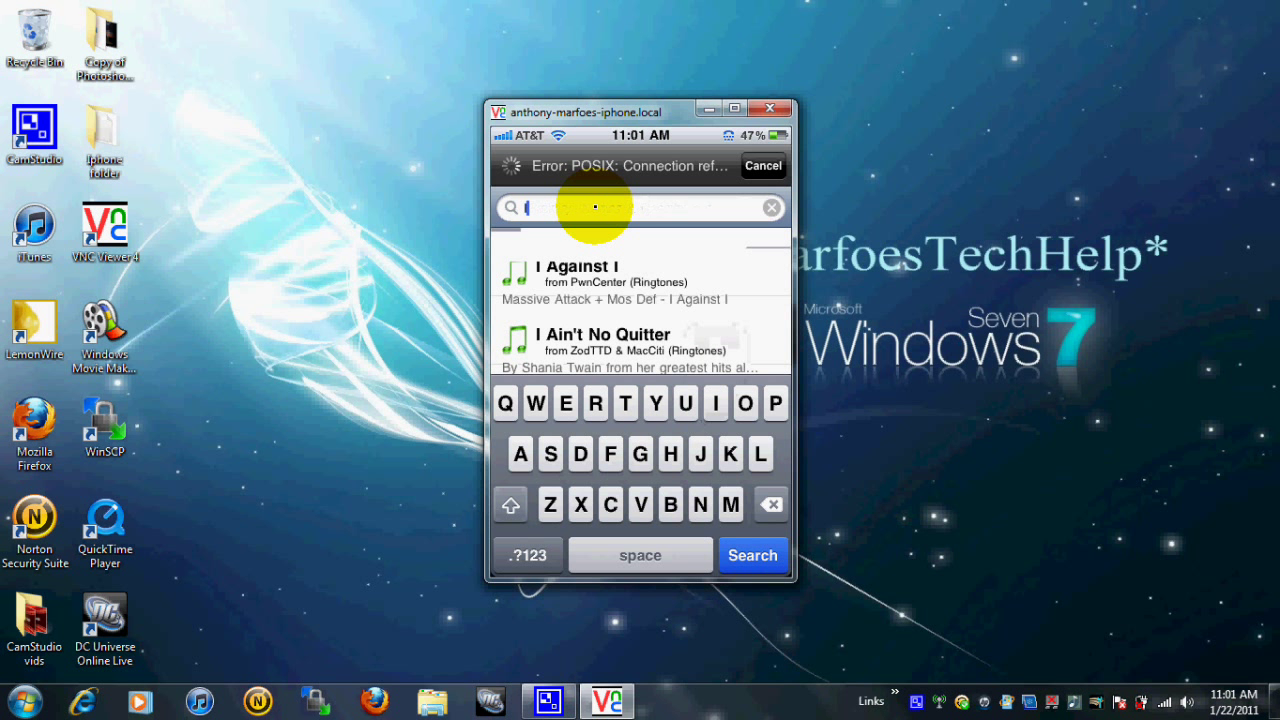
{"action": "type", "text": "f"}
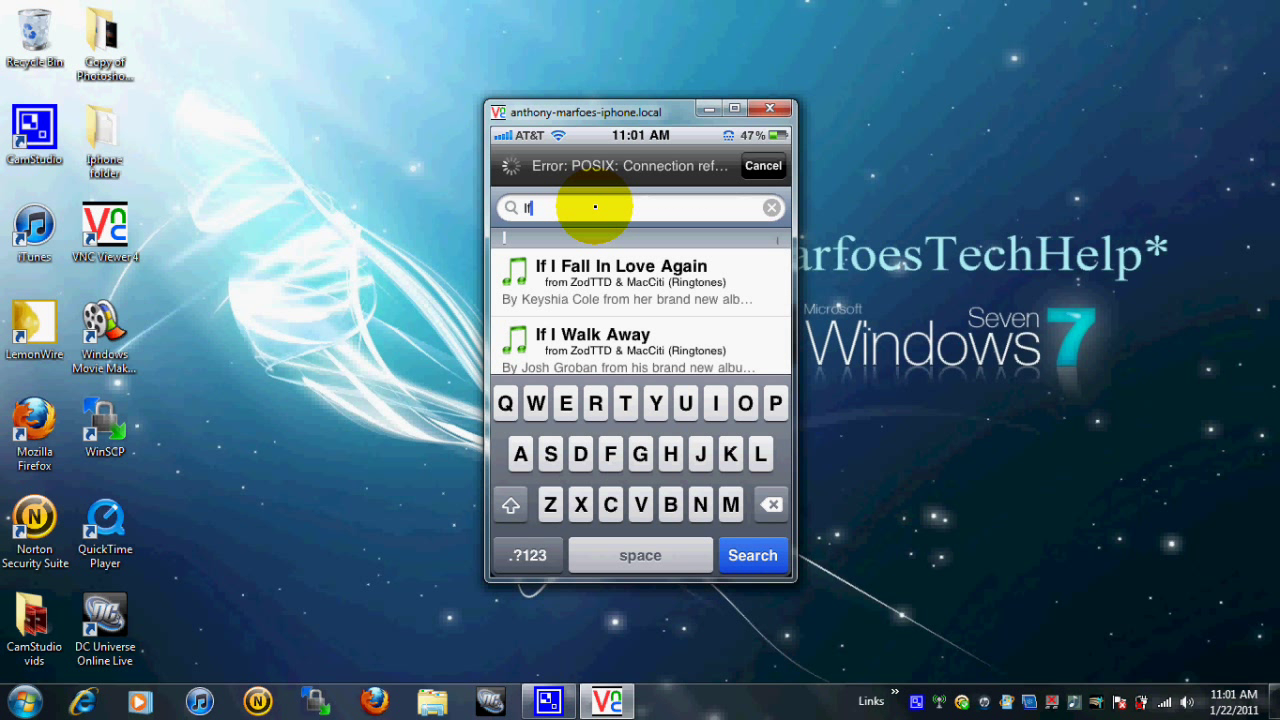
{"action": "type", "text": "ile"}
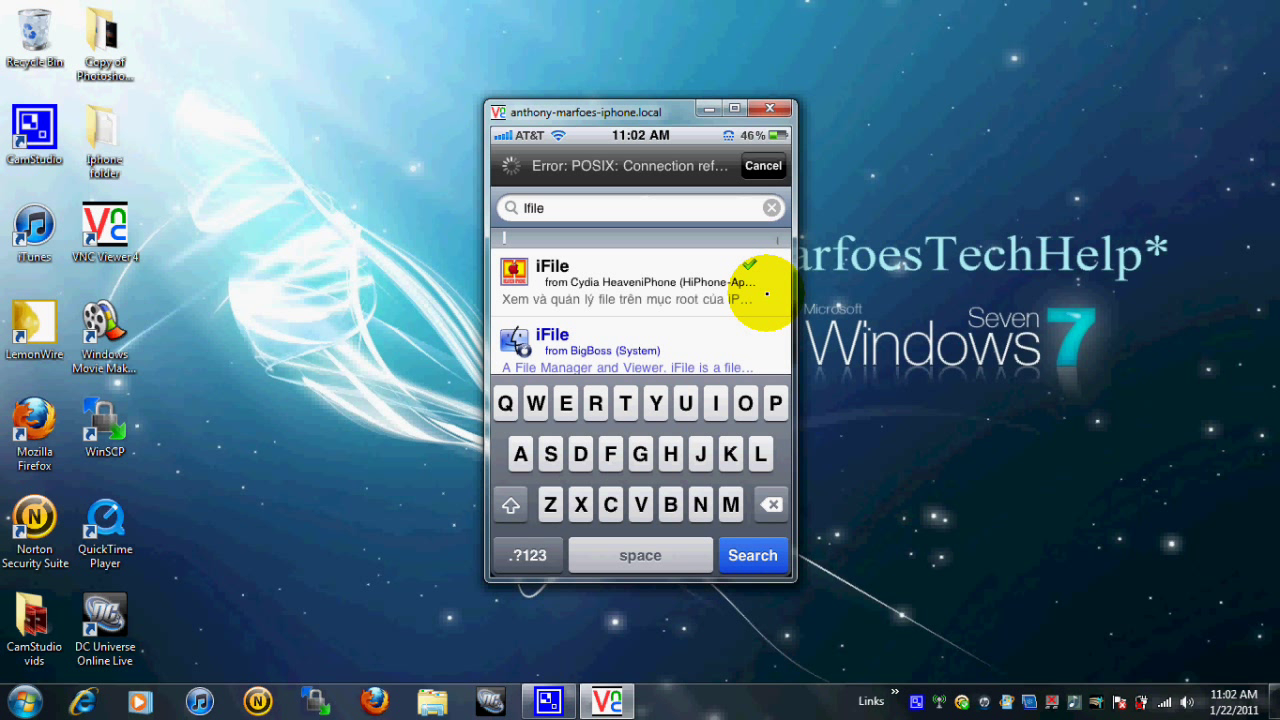
Leave Cydia and browse in iFile to the folder /var/stash/Themes.VrA9Zn
{"action": "right_click", "coordinate": [766, 293]}
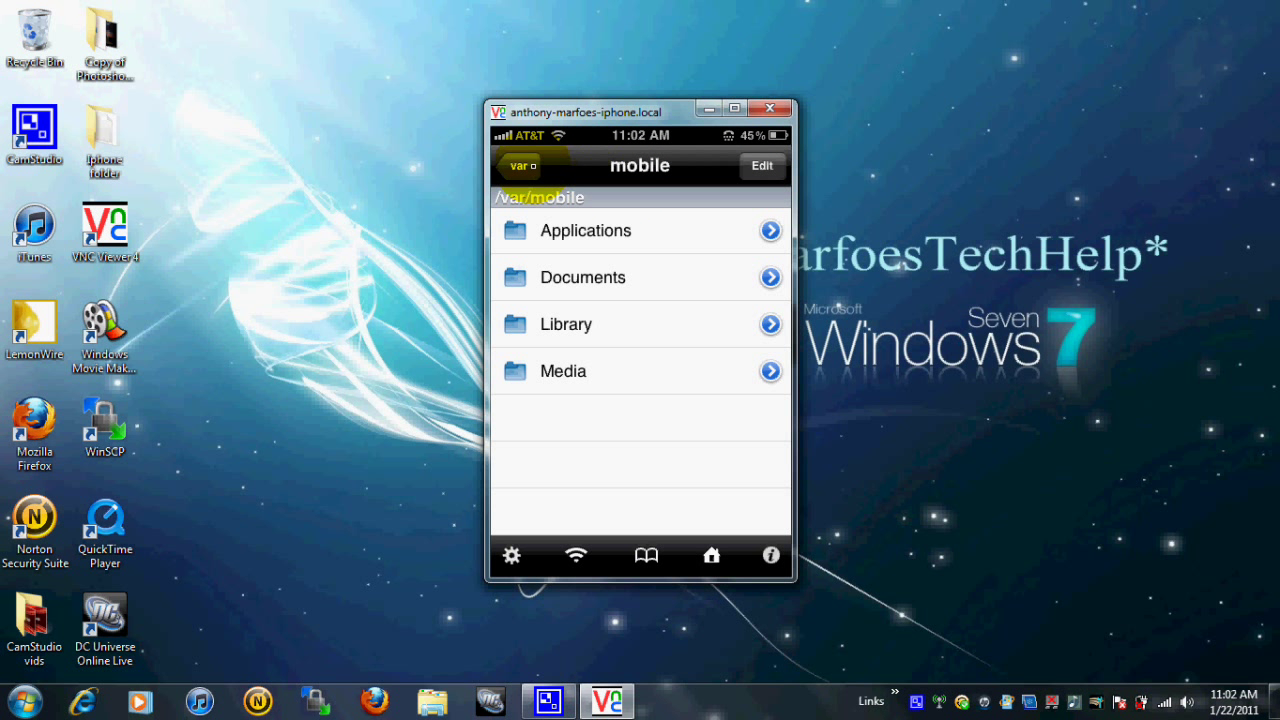
{"action": "left_click", "coordinate": [533, 165]}
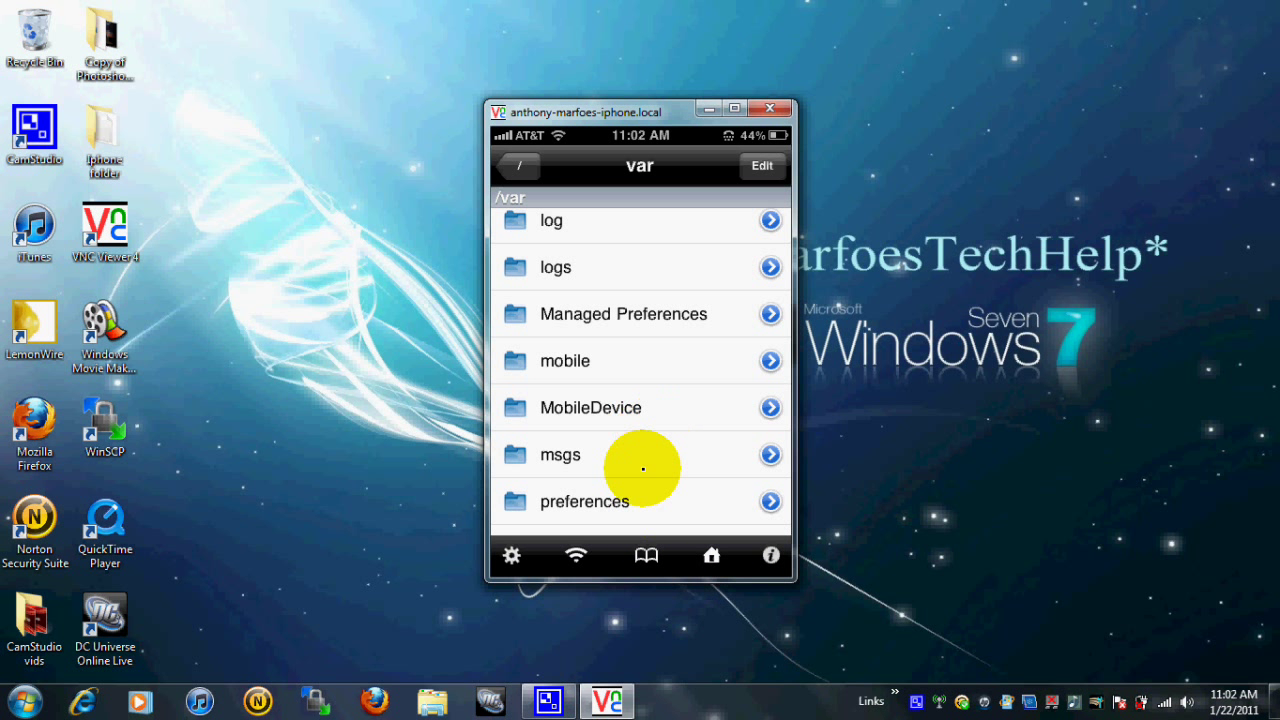
{"action": "left_click_drag", "start_coordinate": [640, 477], "coordinate": [640, 362]}
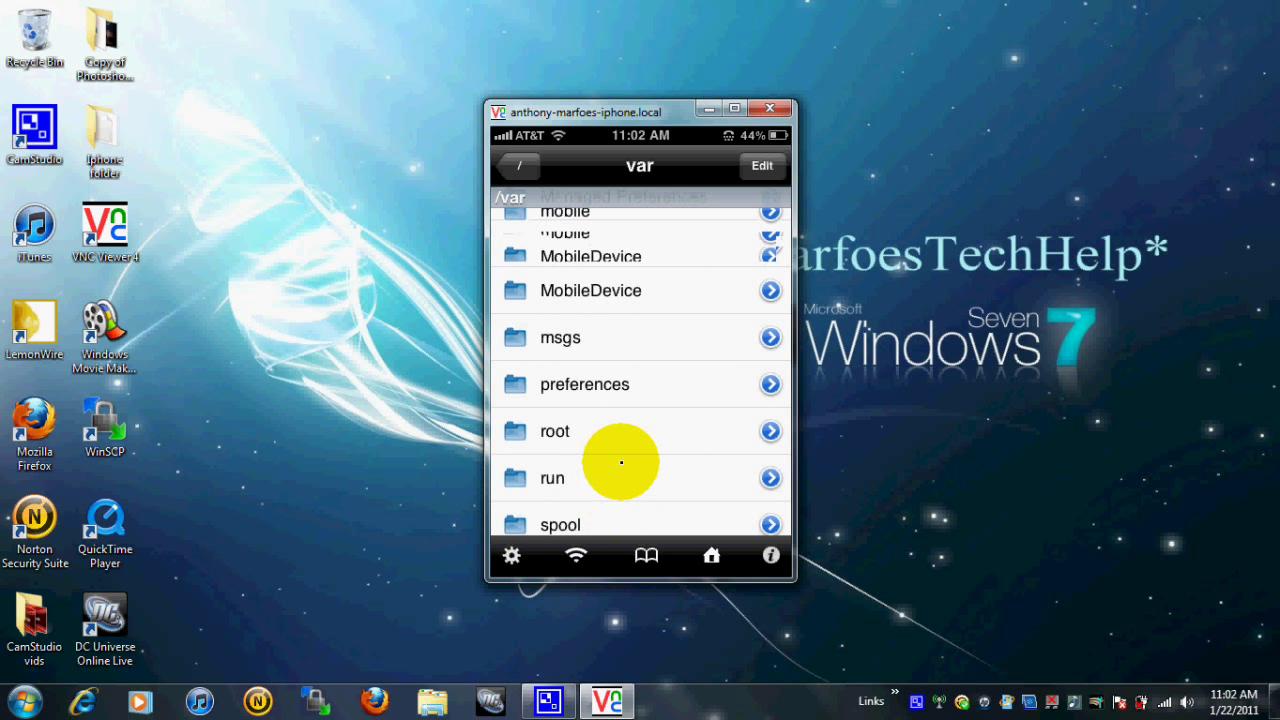
{"action": "left_click_drag", "start_coordinate": [621, 462], "coordinate": [617, 437]}
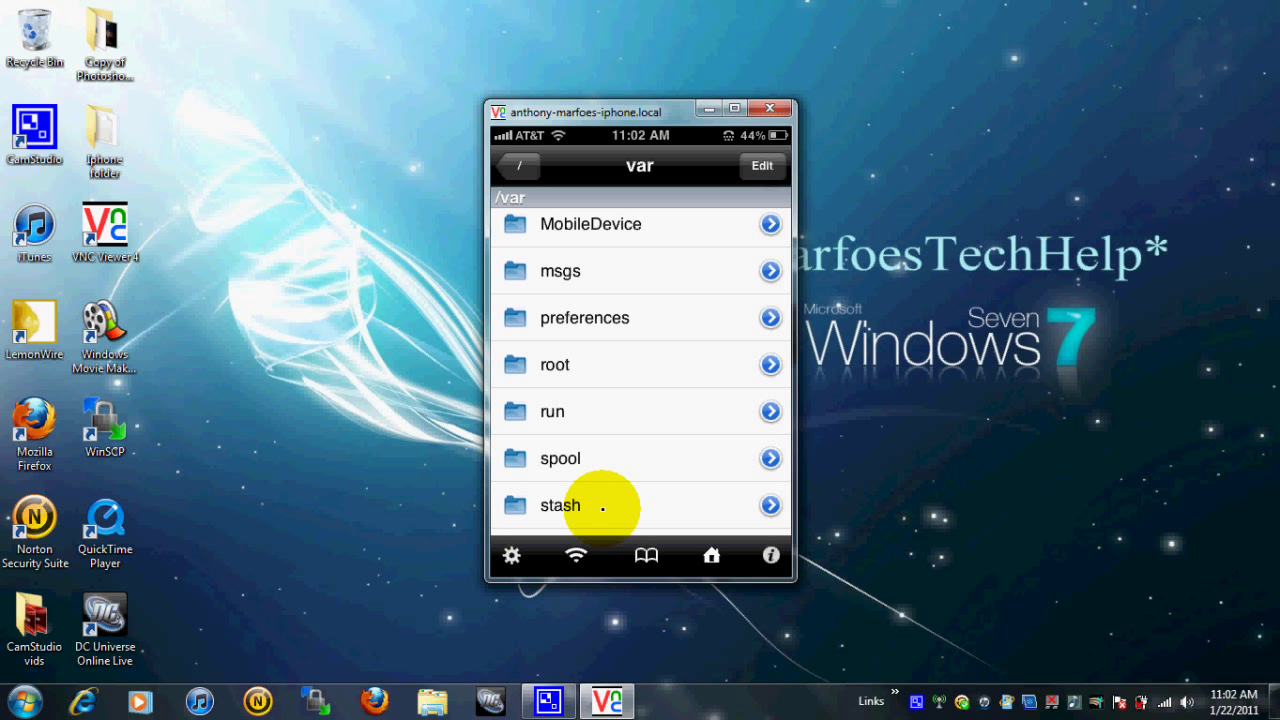
{"action": "left_click", "coordinate": [603, 507]}
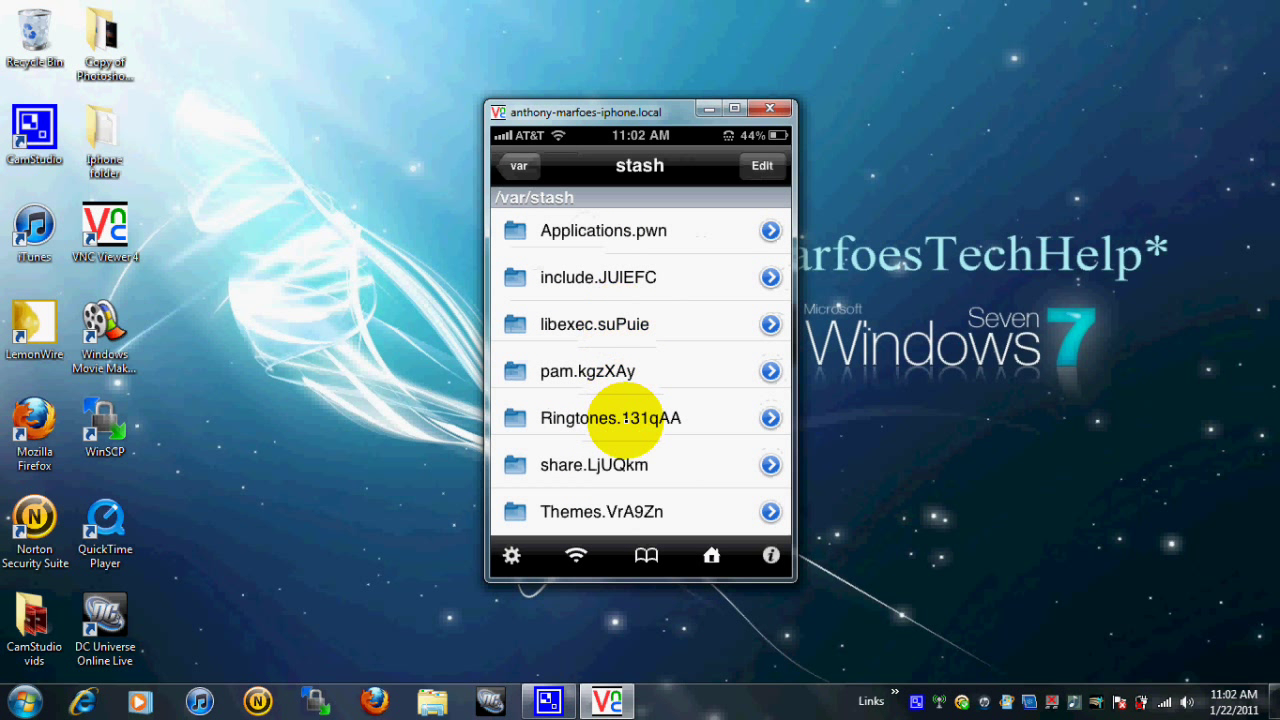
{"action": "left_click", "coordinate": [622, 510]}
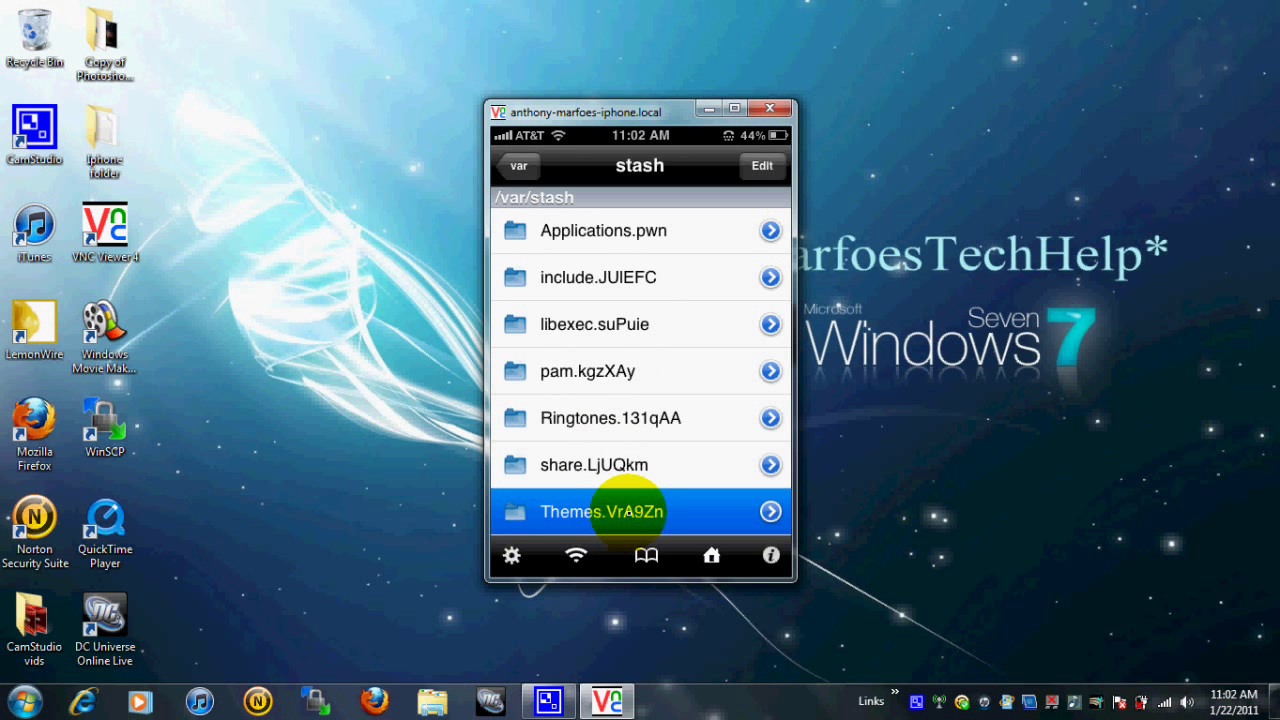
Open the Skateing theme folder inside Themes.VrA9Zn in iFile
{"action": "left_click_drag", "start_coordinate": [655, 465], "coordinate": [636, 429]}
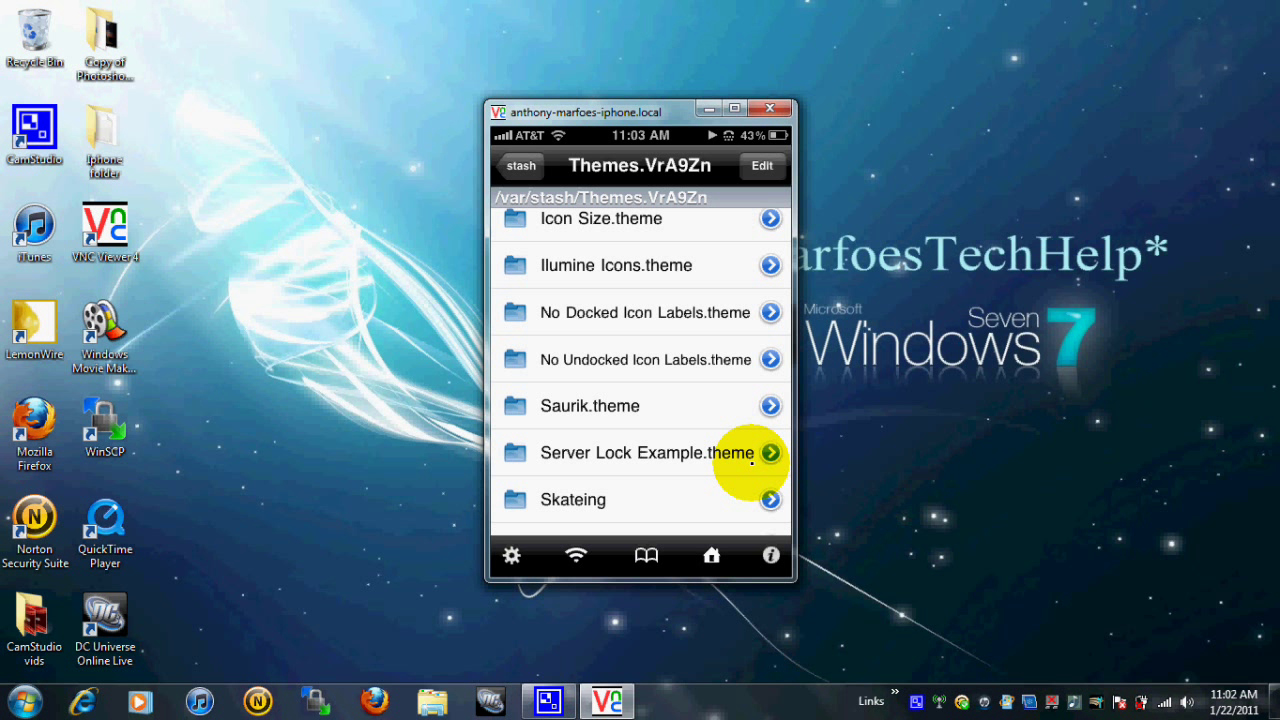
{"action": "right_click", "coordinate": [751, 462]}
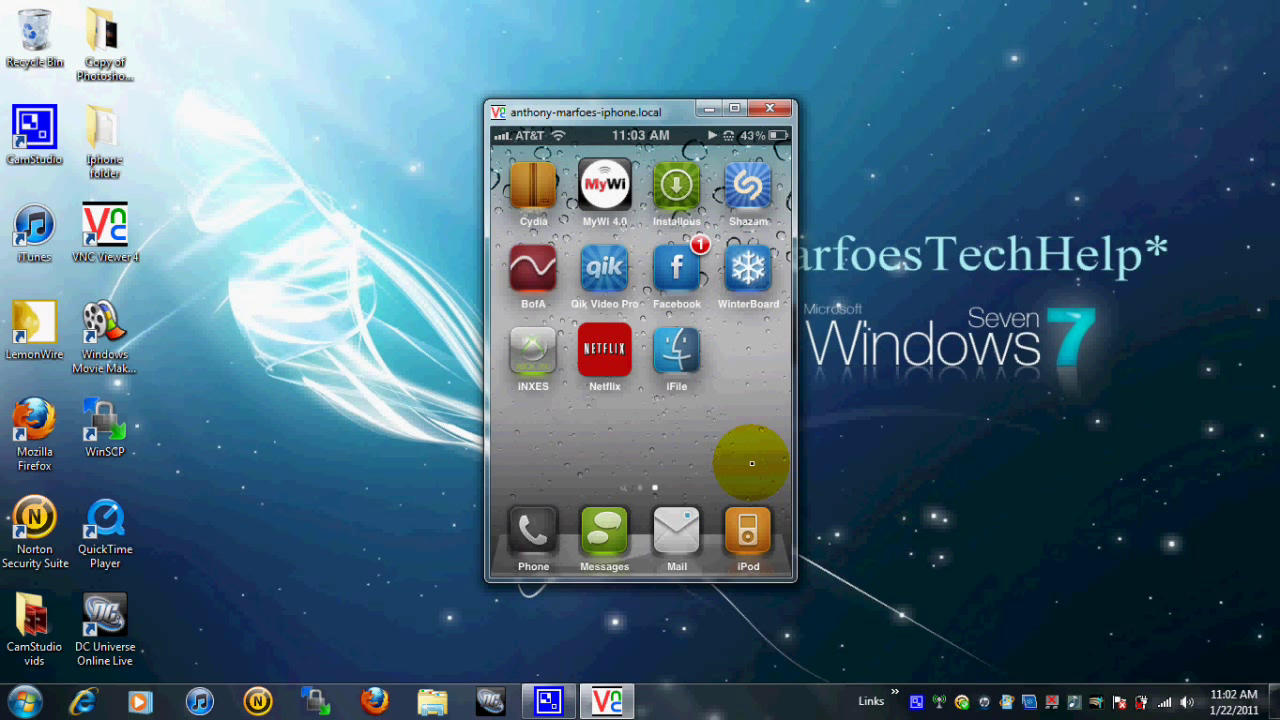
{"action": "left_click", "coordinate": [751, 462]}
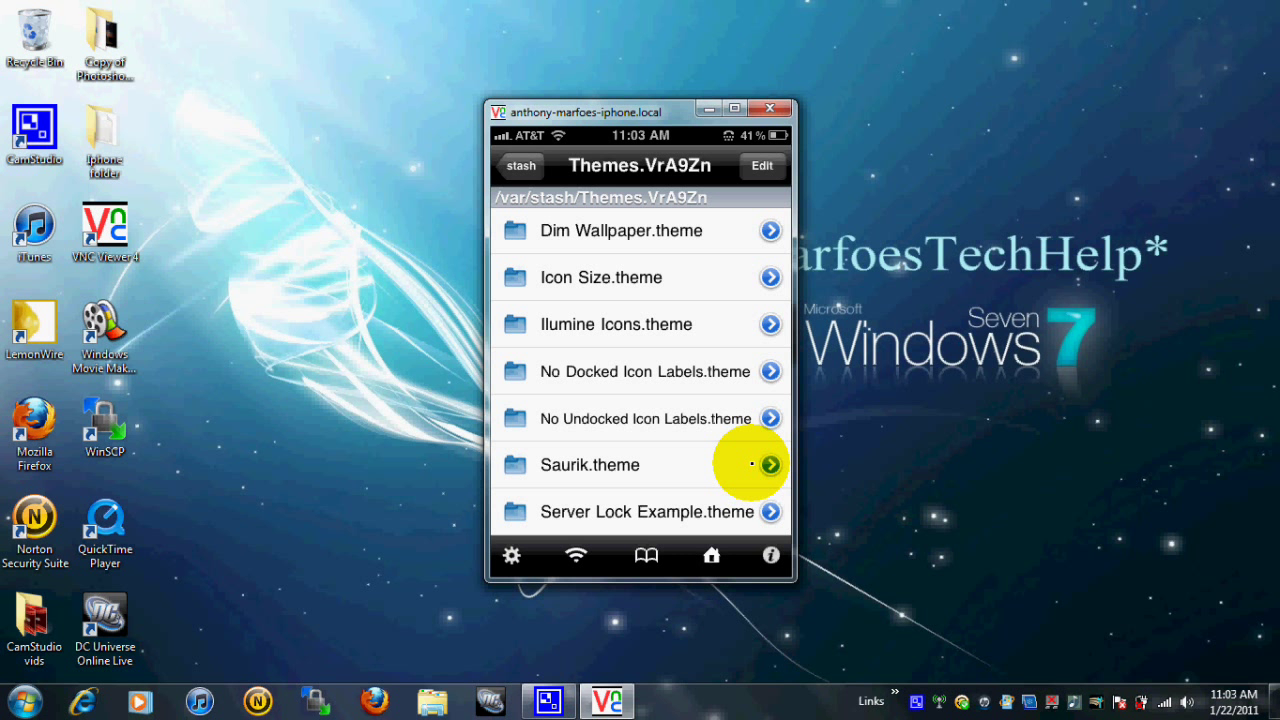
{"action": "scroll", "coordinate": [751, 463], "scroll_direction": "down", "scroll_amount": 2}
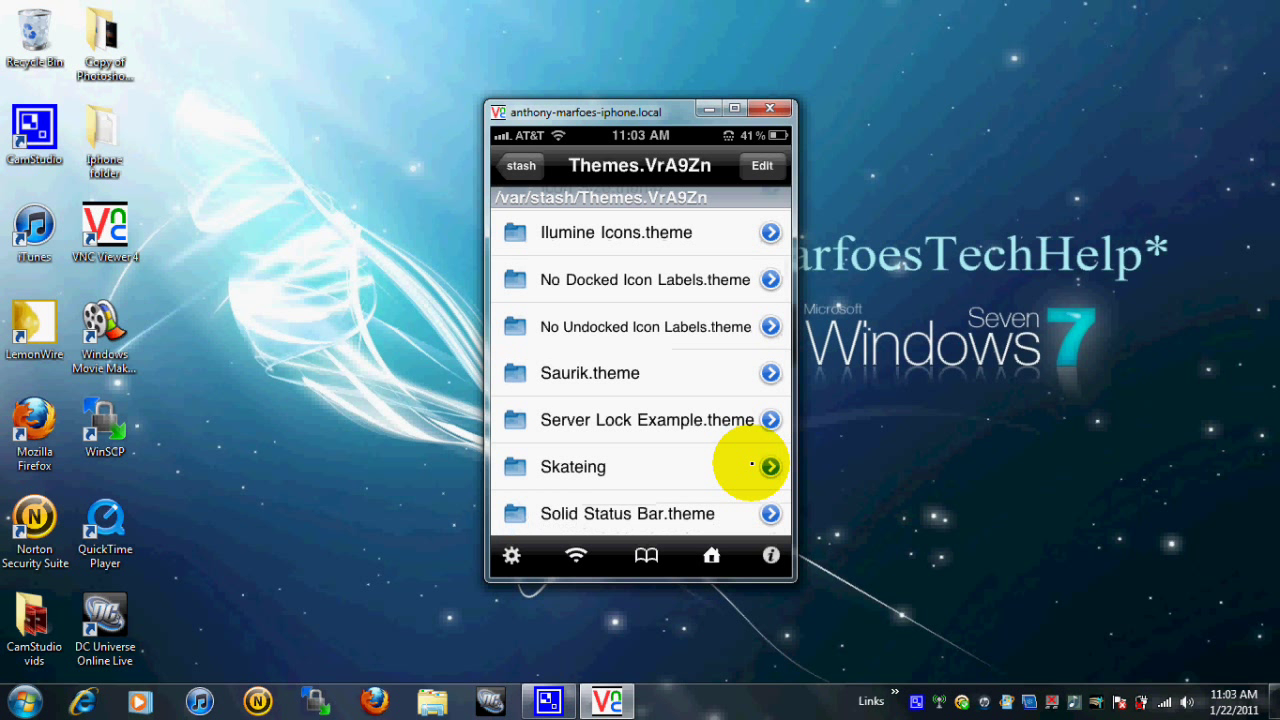
{"action": "left_click", "coordinate": [751, 464]}
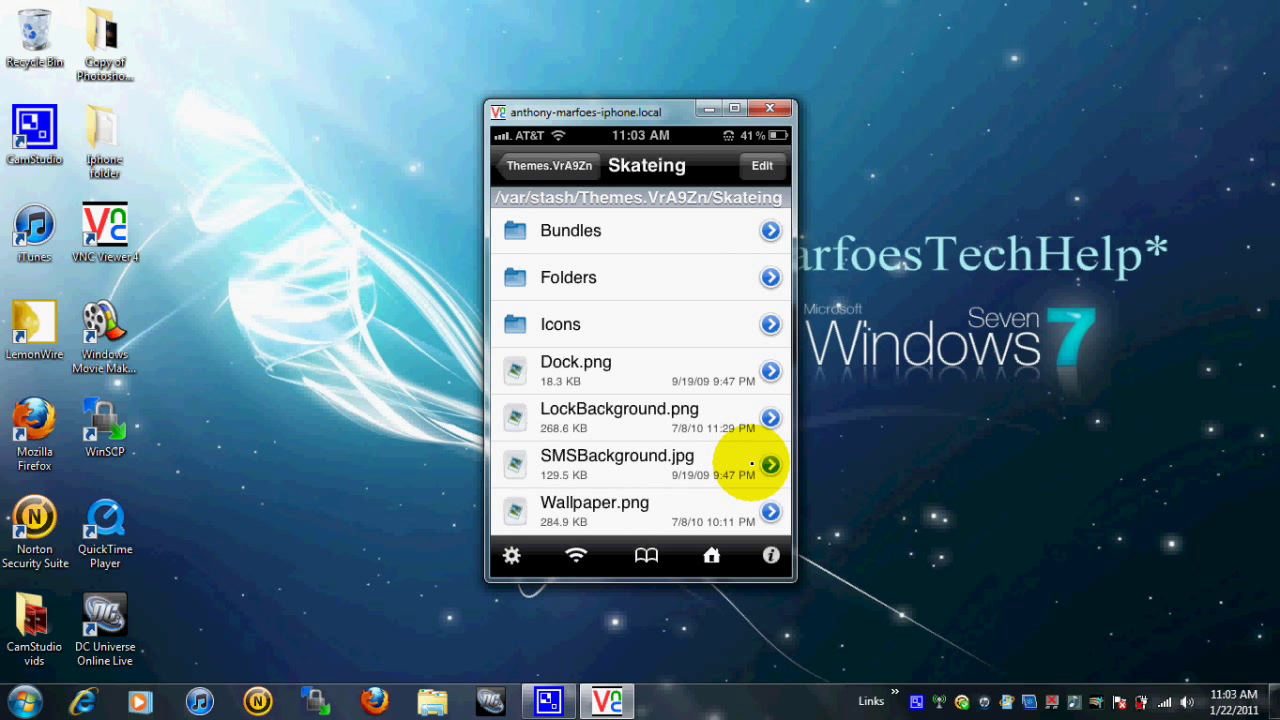
Add the LockBackground.png and Wallpaper.png images from the Skateing folder to the camera roll
{"action": "scroll", "coordinate": [751, 463], "scroll_direction": "down", "scroll_amount": 1}
{"action": "left_click", "coordinate": [751, 464]}
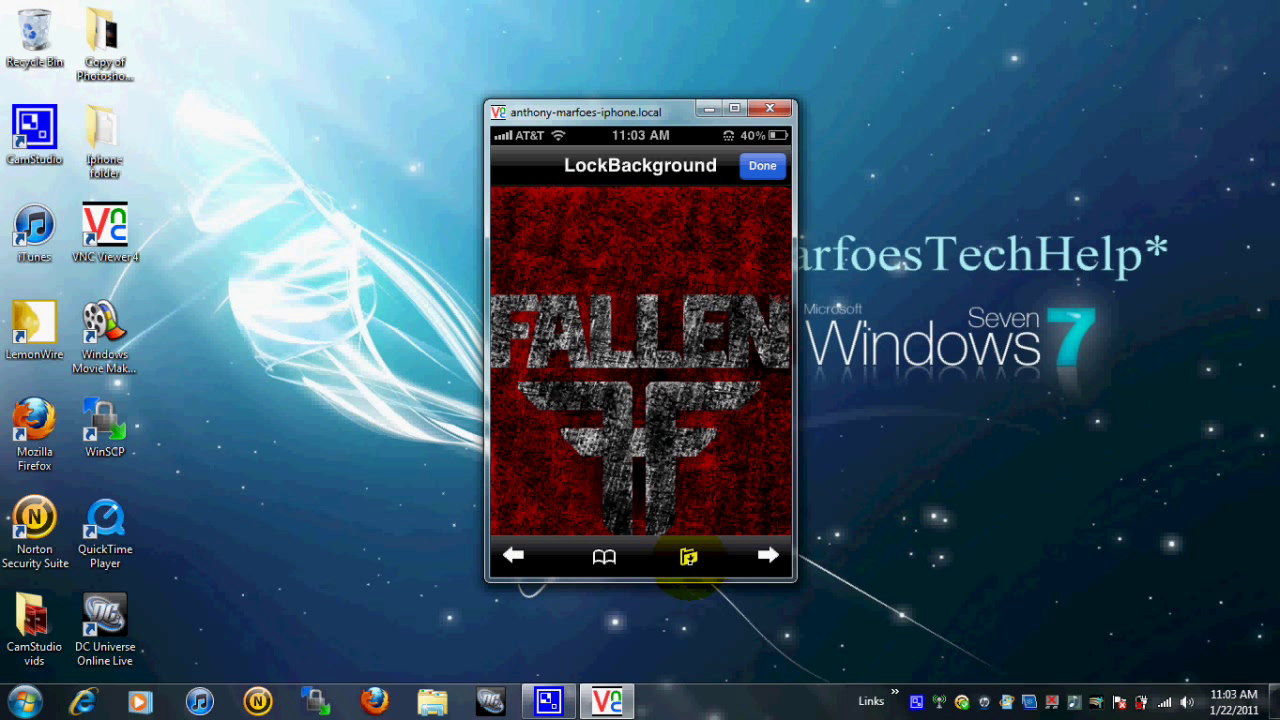
{"action": "left_click", "coordinate": [688, 557]}
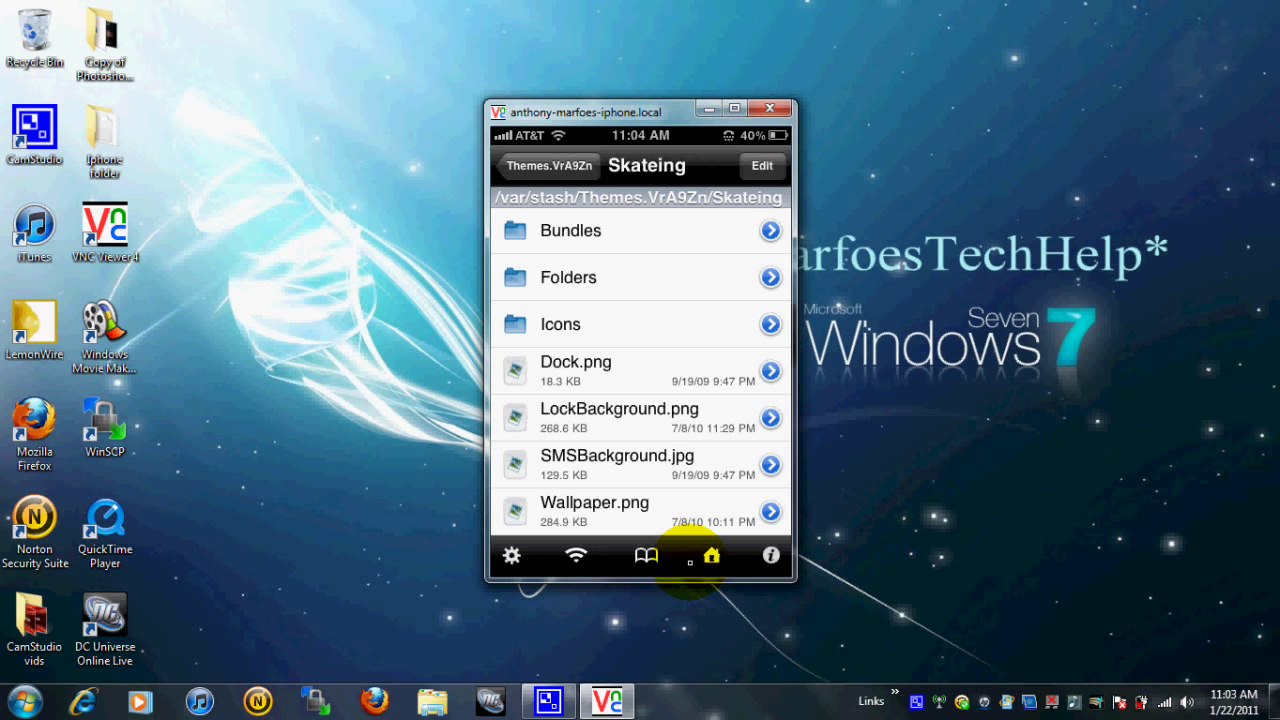
{"action": "left_click", "coordinate": [688, 525]}
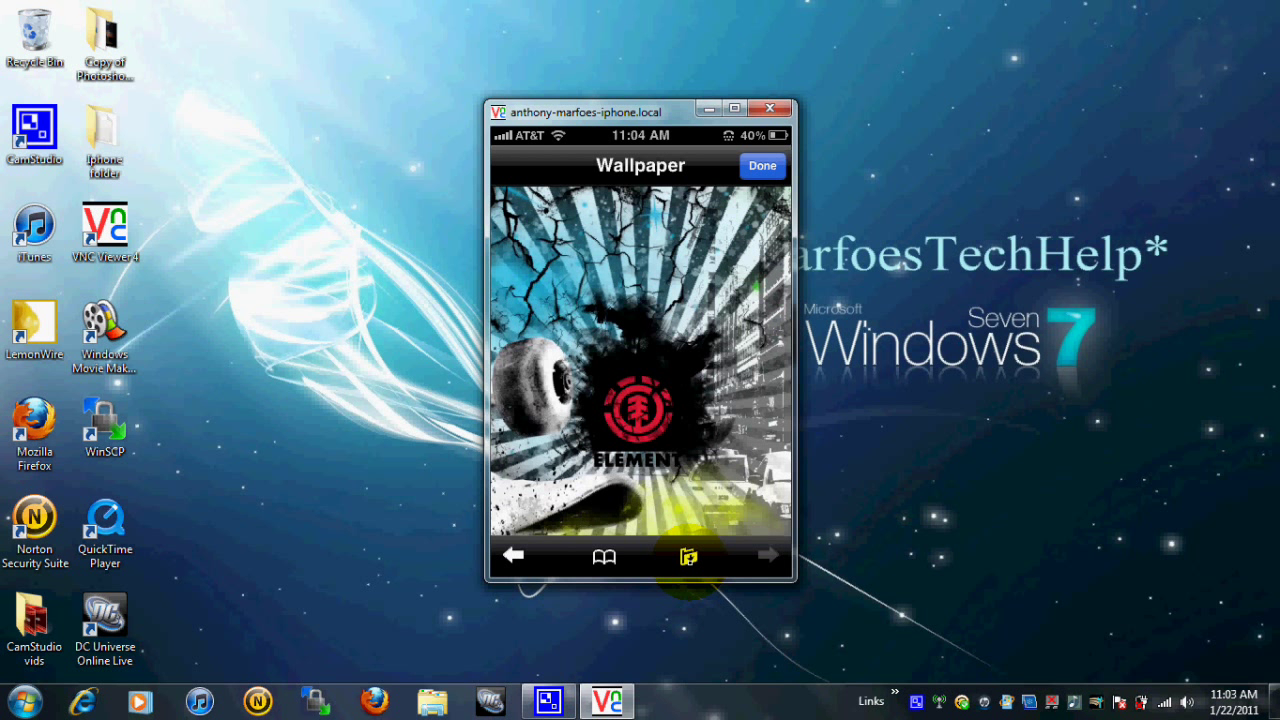
{"action": "left_click", "coordinate": [688, 557]}
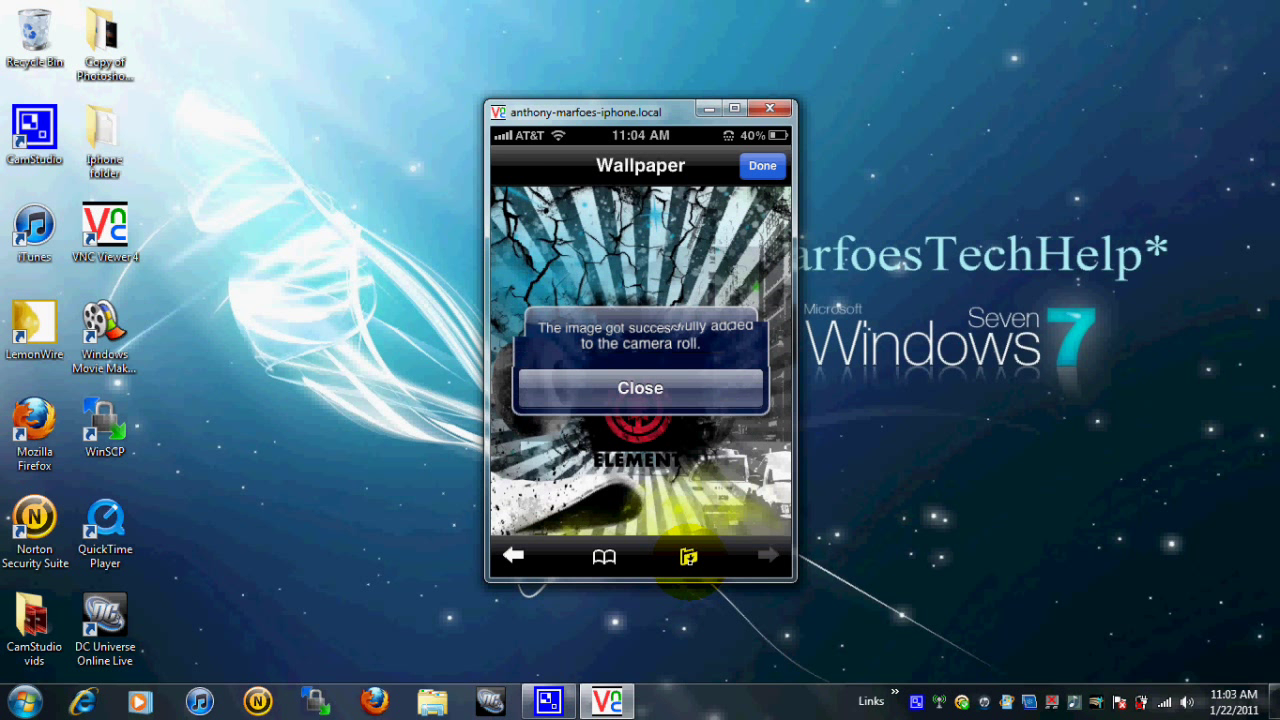
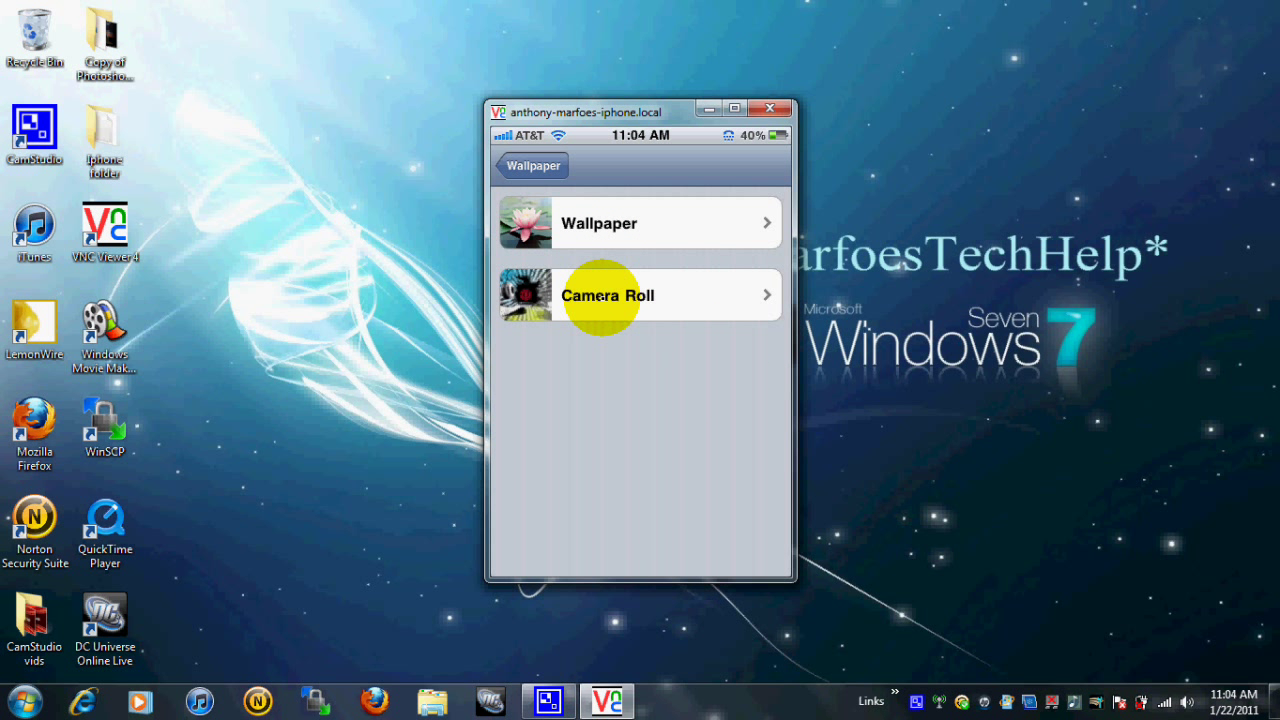
Set the red Fallen image from the Camera Roll as the lock screen wallpaper
{"action": "left_click", "coordinate": [607, 303]}
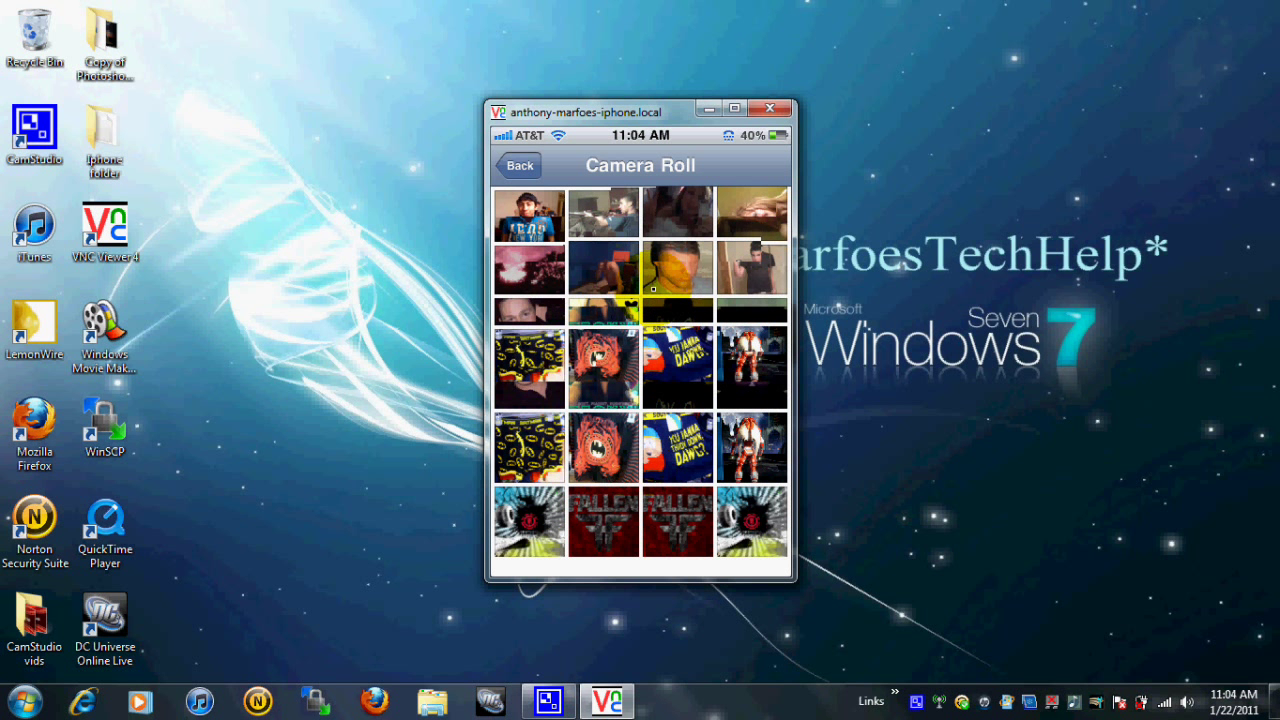
{"action": "left_click_drag", "start_coordinate": [643, 348], "coordinate": [661, 267]}
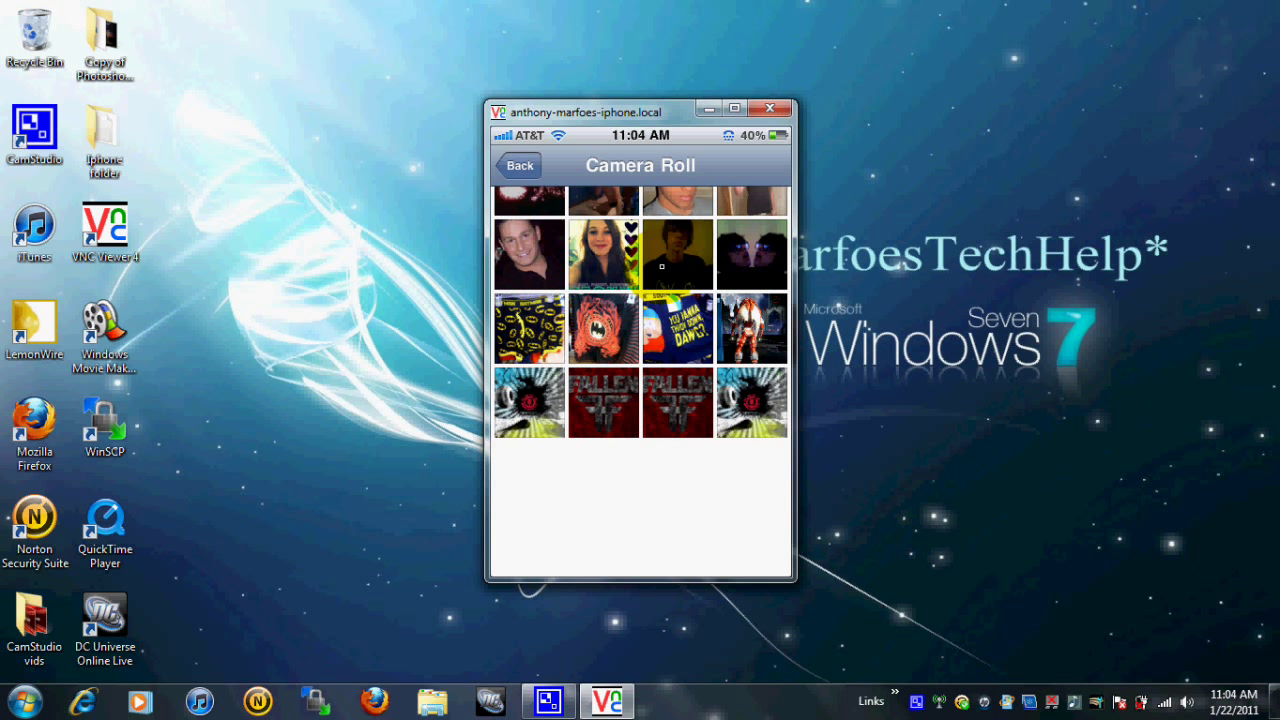
{"action": "left_click_drag", "start_coordinate": [661, 267], "coordinate": [607, 541]}
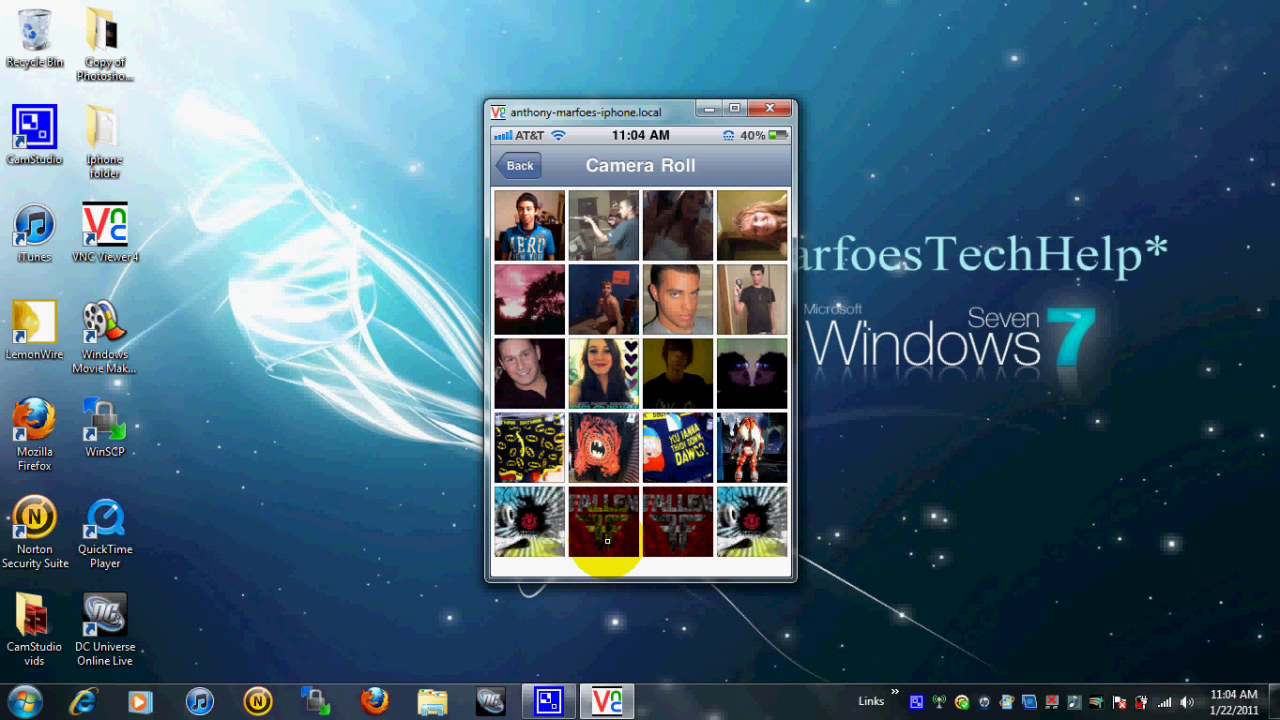
{"action": "left_click", "coordinate": [605, 530]}
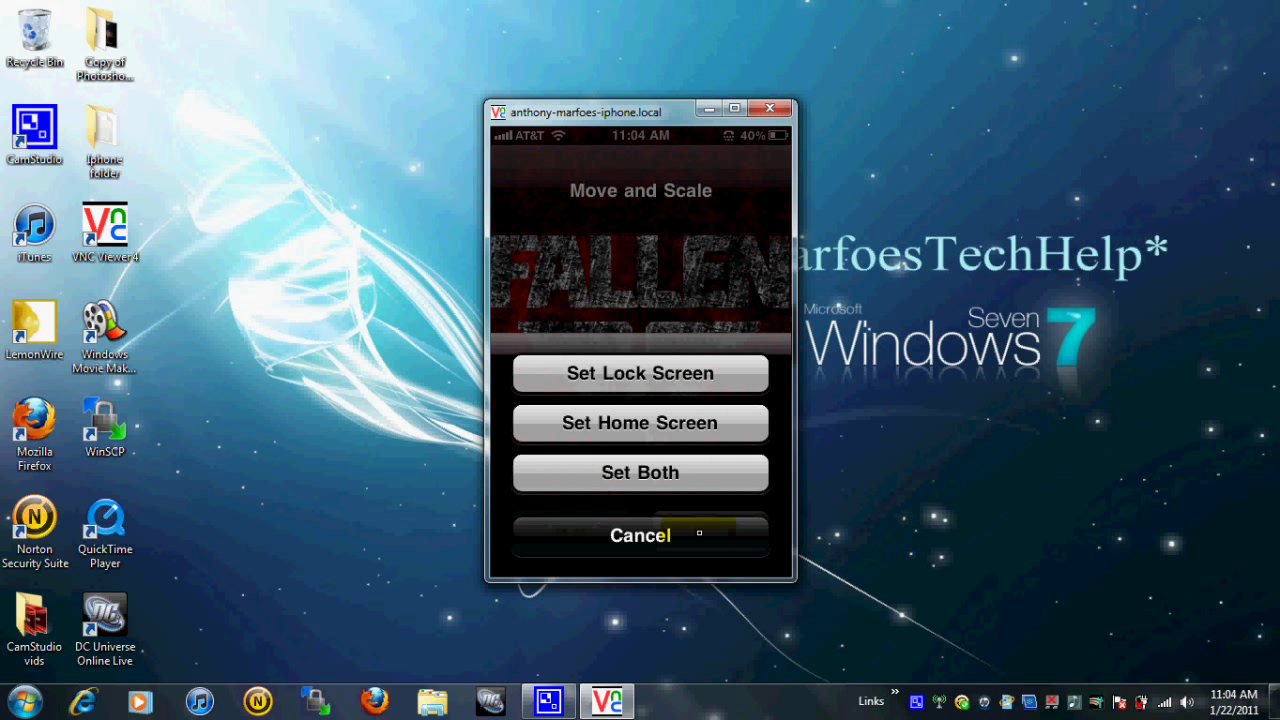
{"action": "left_click", "coordinate": [686, 370]}
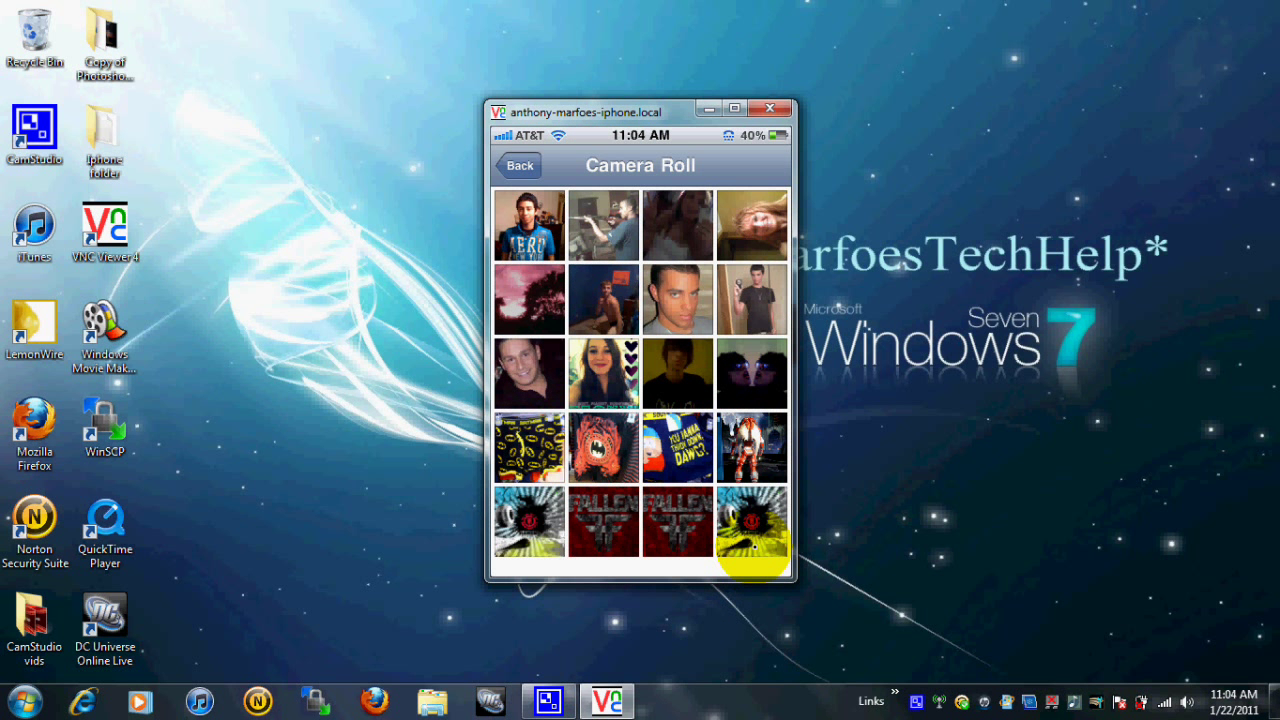
Set the last Element image in the Camera Roll as the home screen wallpaper, and close the remote iPhone session
{"action": "left_click", "coordinate": [752, 540]}
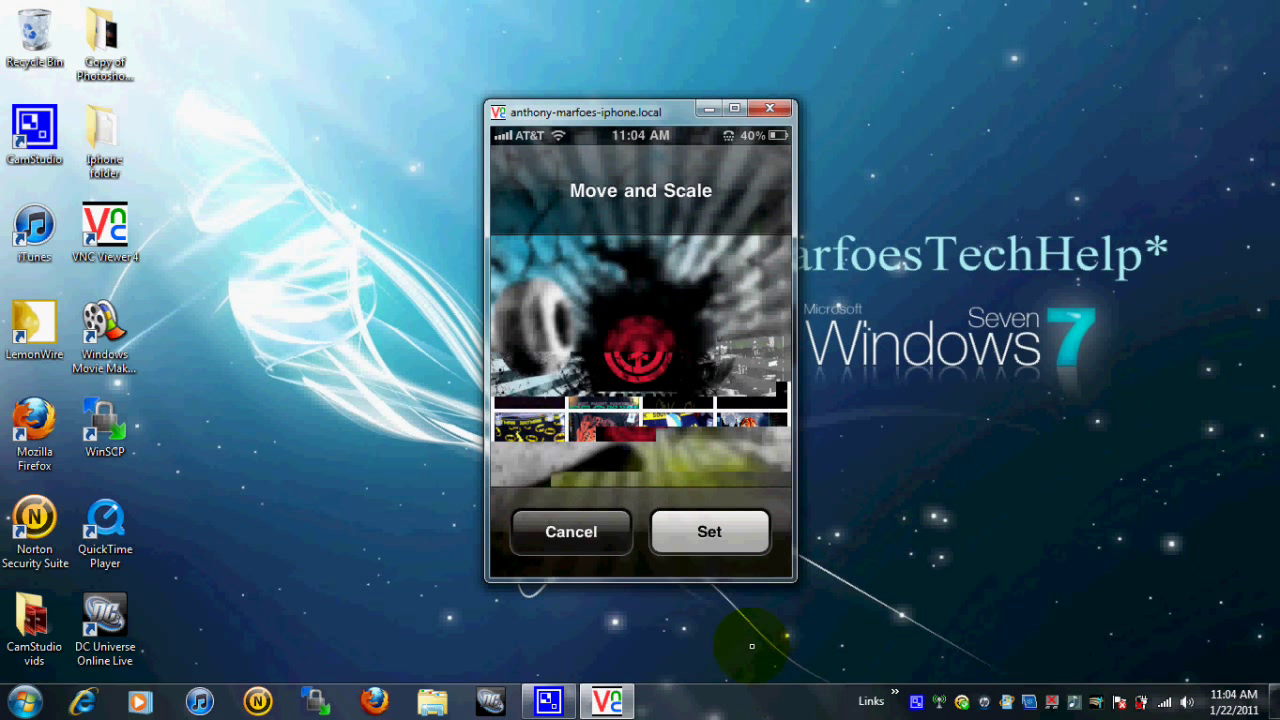
{"action": "left_click", "coordinate": [709, 531]}
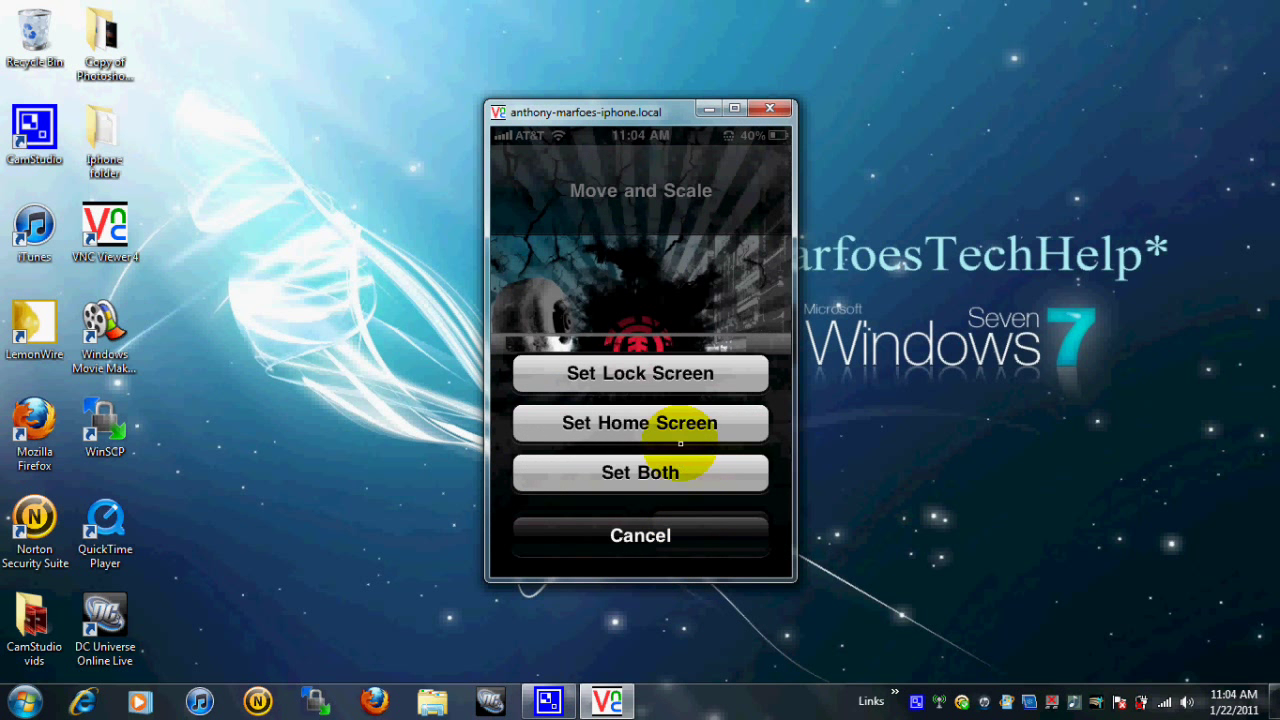
{"action": "left_click", "coordinate": [680, 425]}
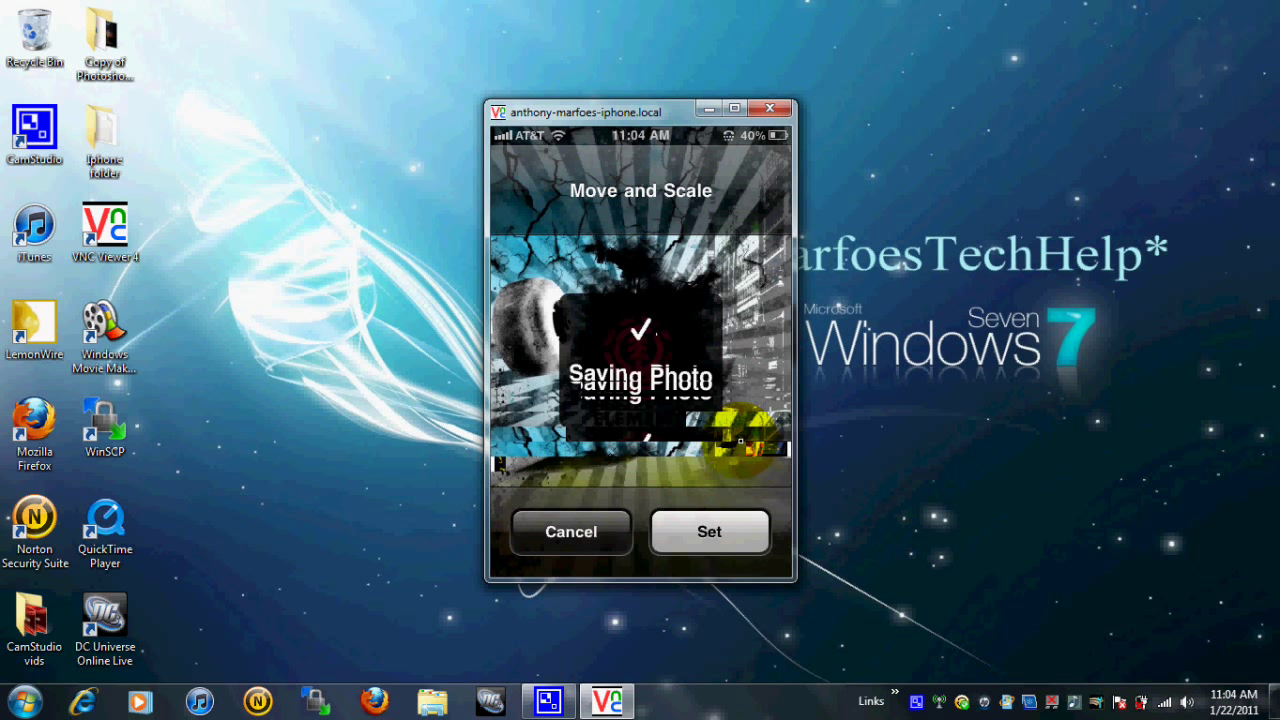
{"action": "key", "text": "Home"}
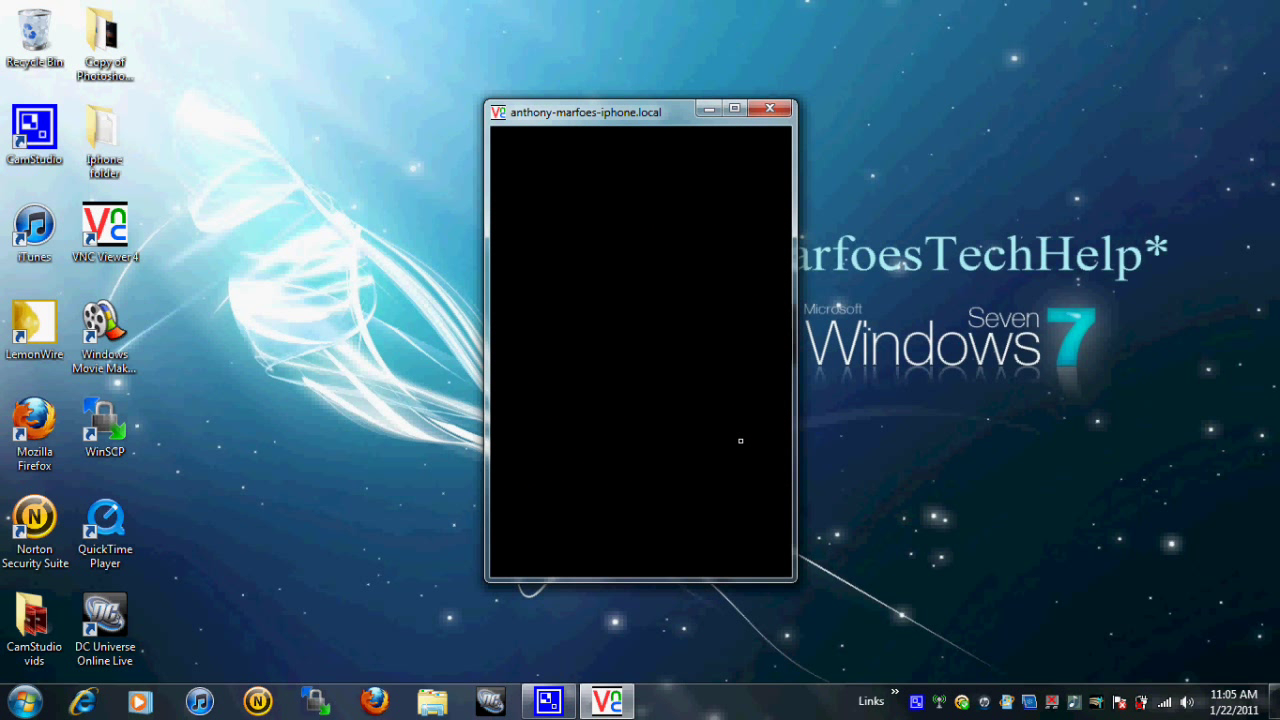
{"action": "left_click", "coordinate": [763, 106]}
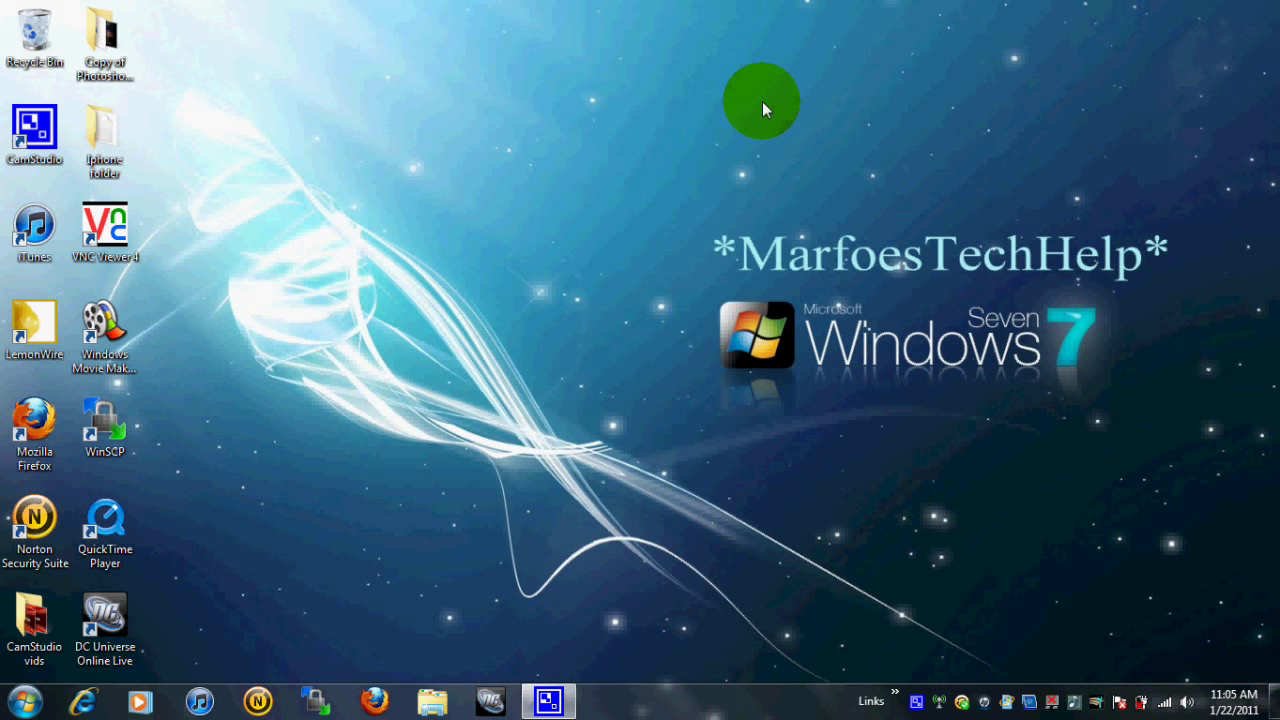